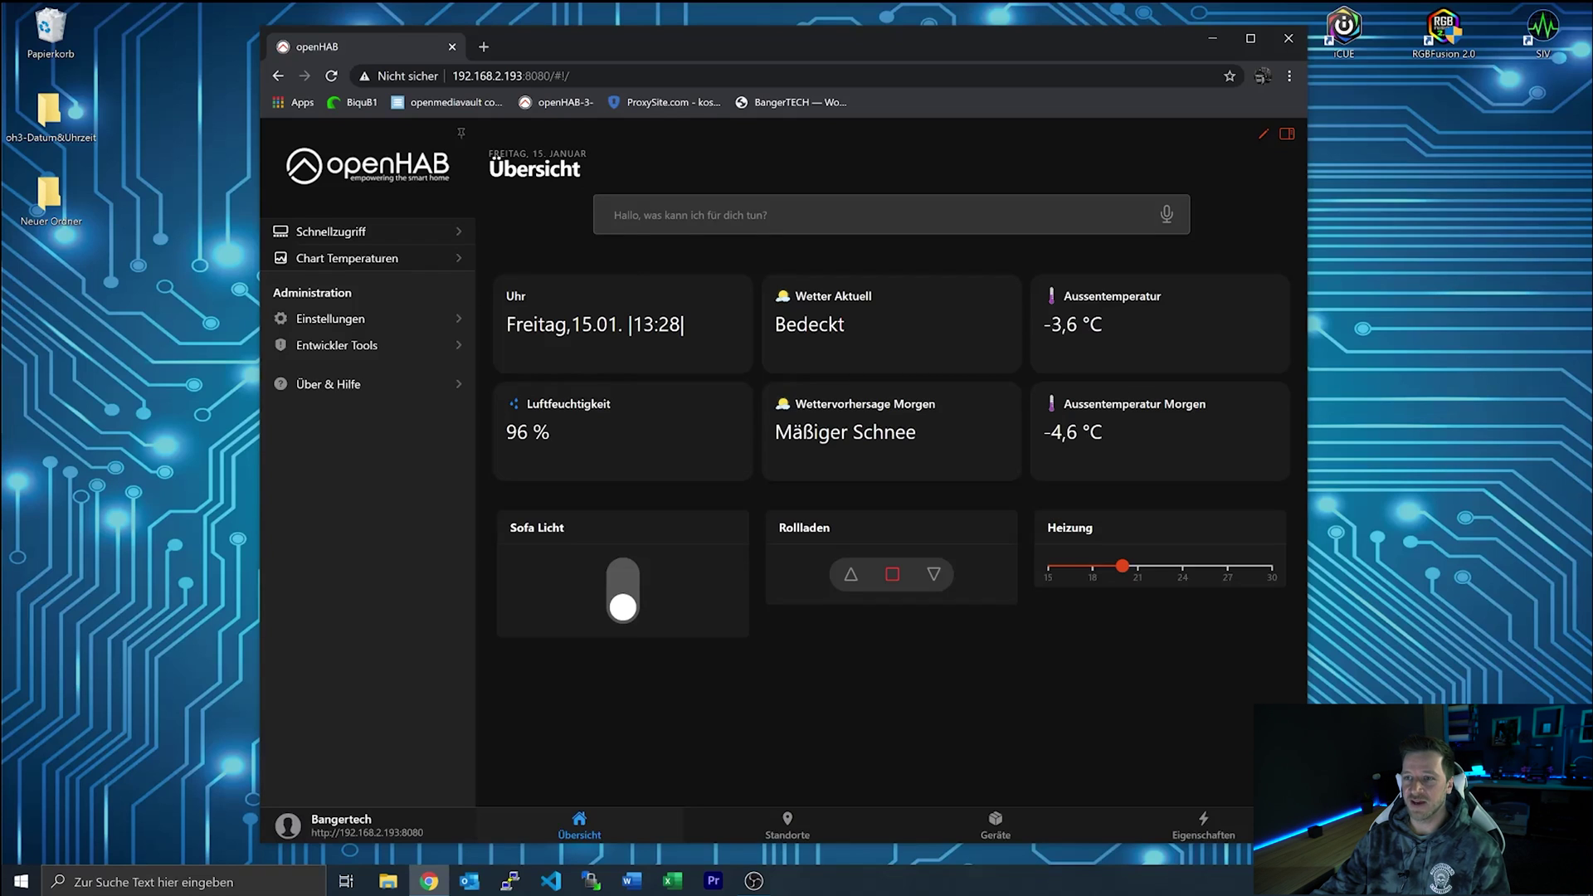
# Open the Schnellzugriff layout page for editing from the page settings.
pyautogui.click(388, 234)
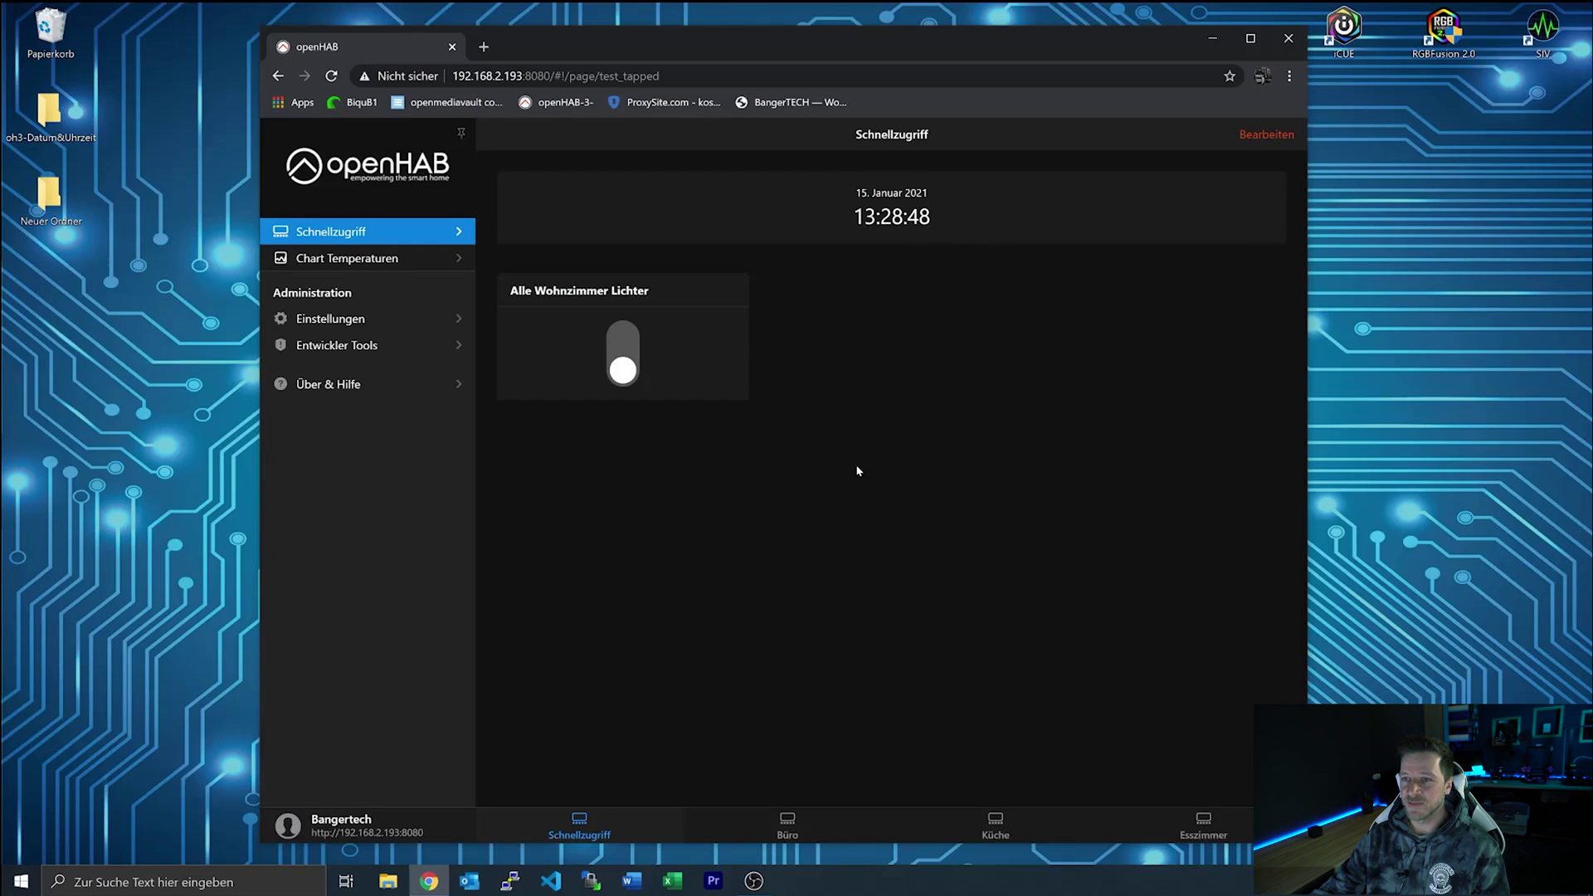
pyautogui.click(389, 329)
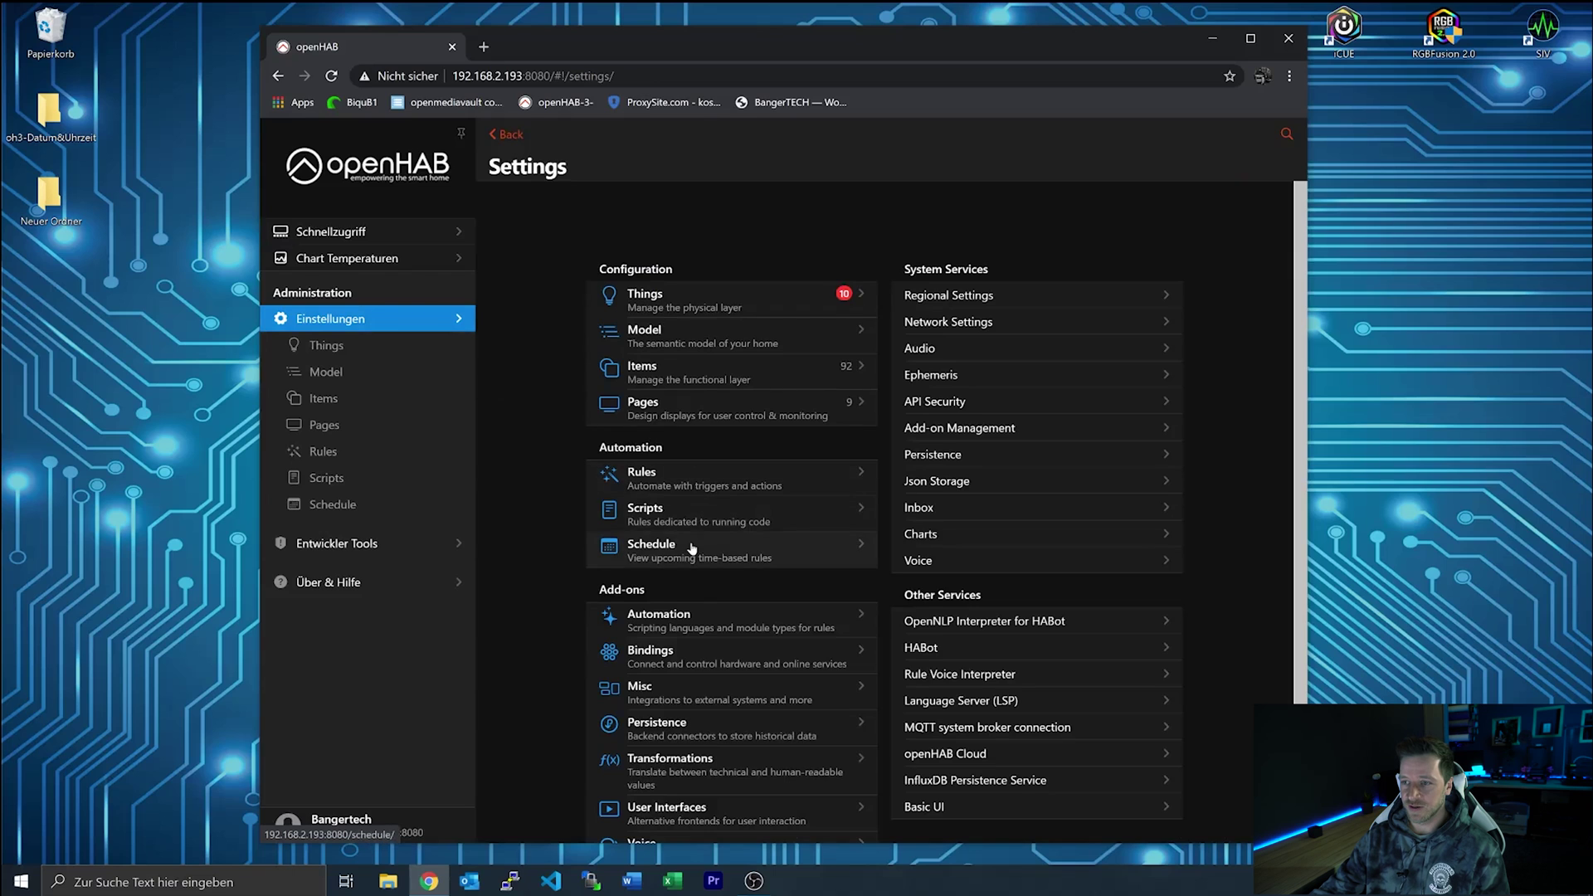
pyautogui.click(674, 415)
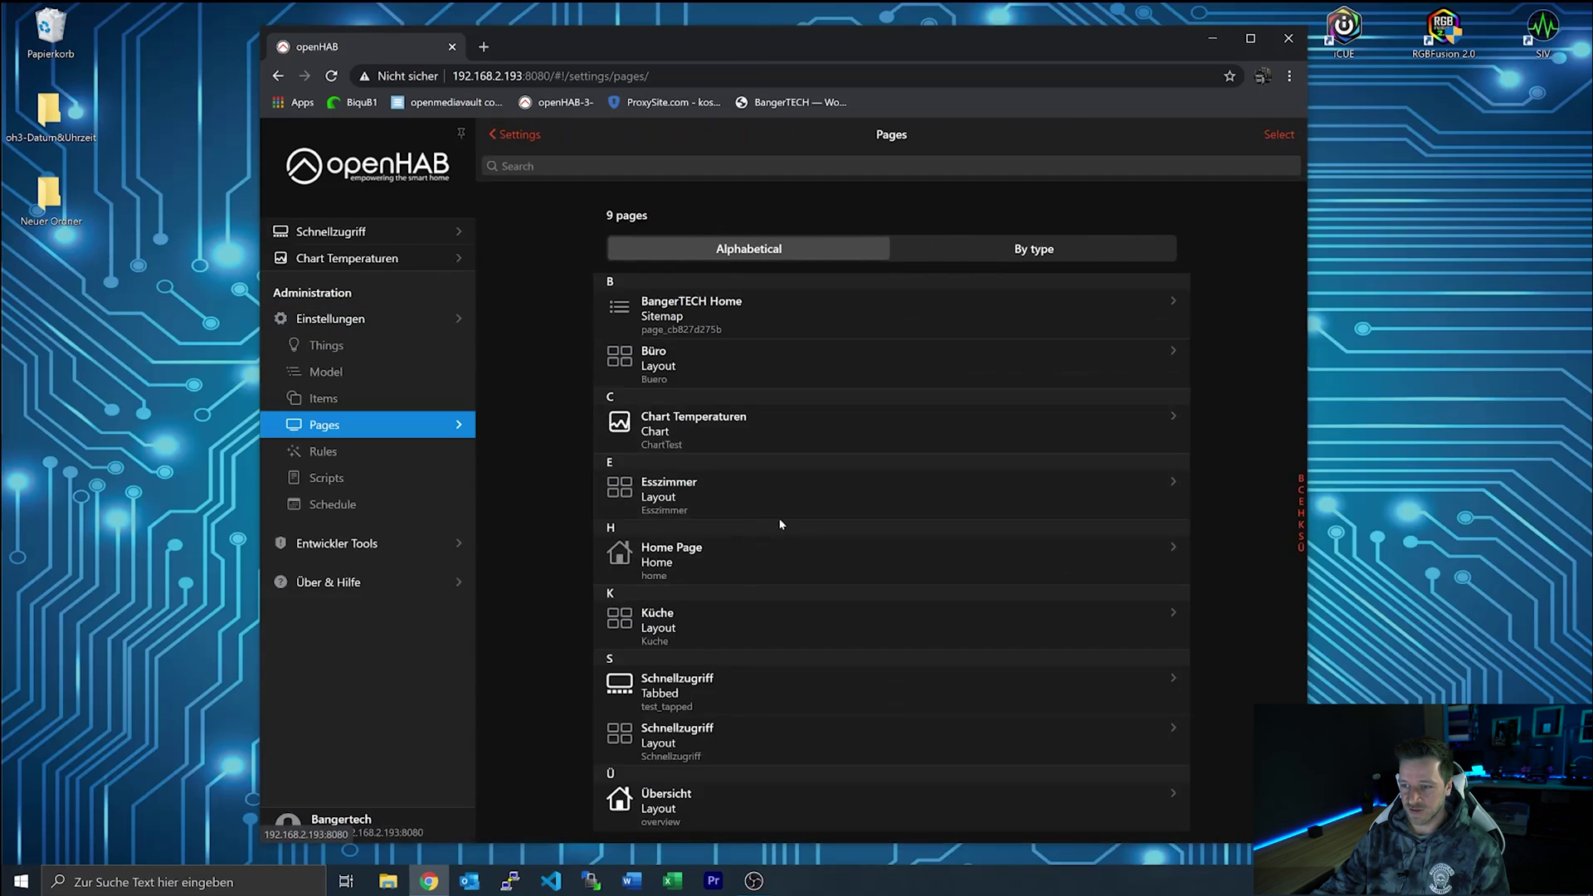
pyautogui.click(770, 743)
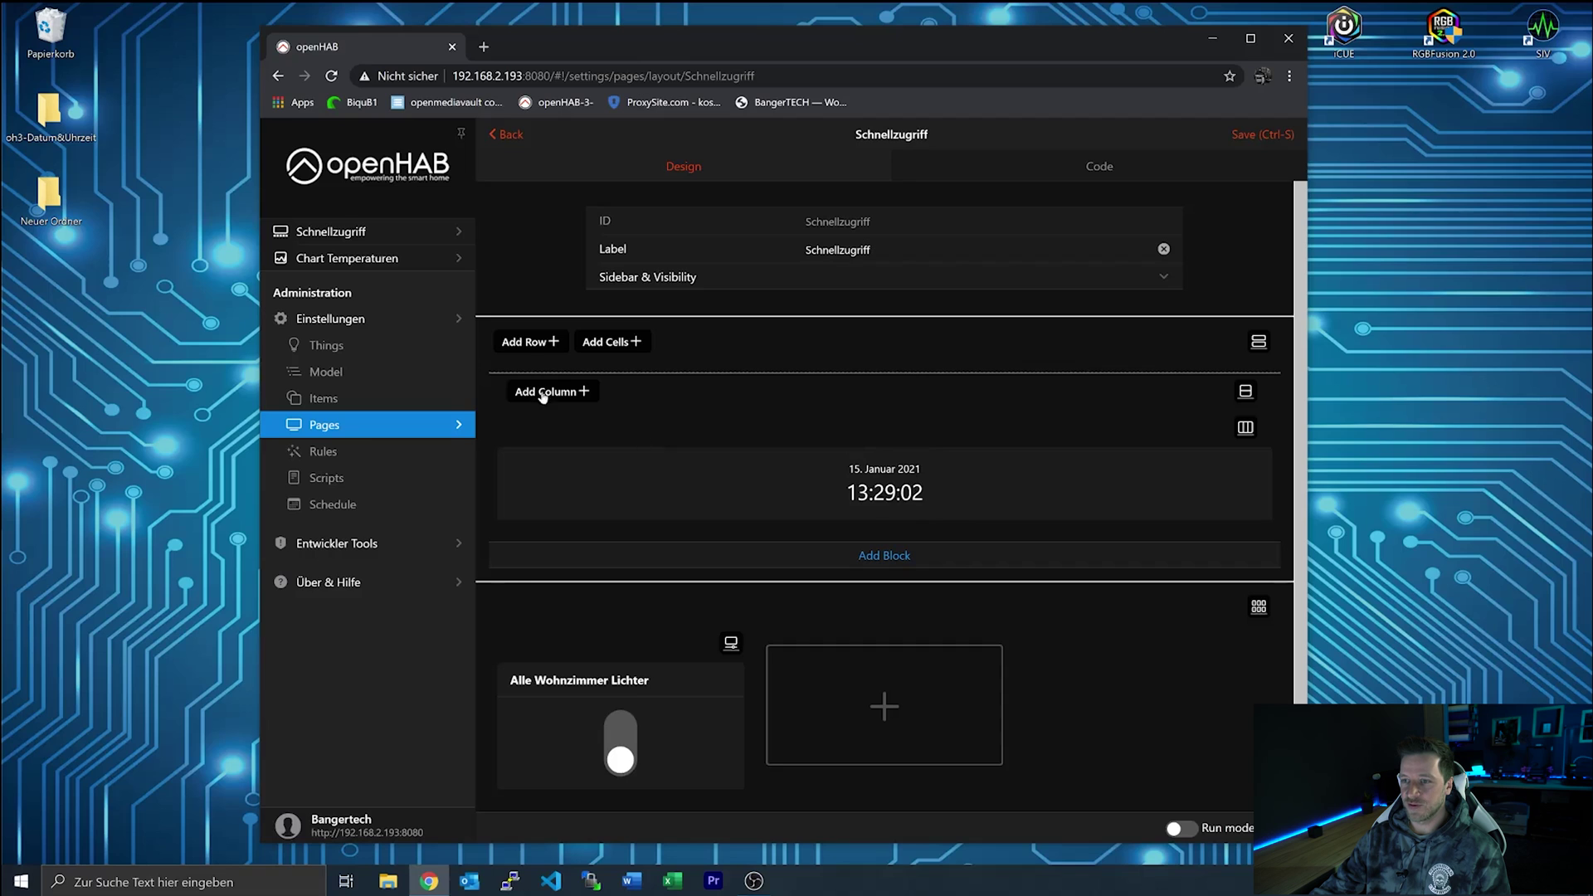
# Add a column beside the existing clock and place a Digital Clock Card in it.
pyautogui.click(573, 395)
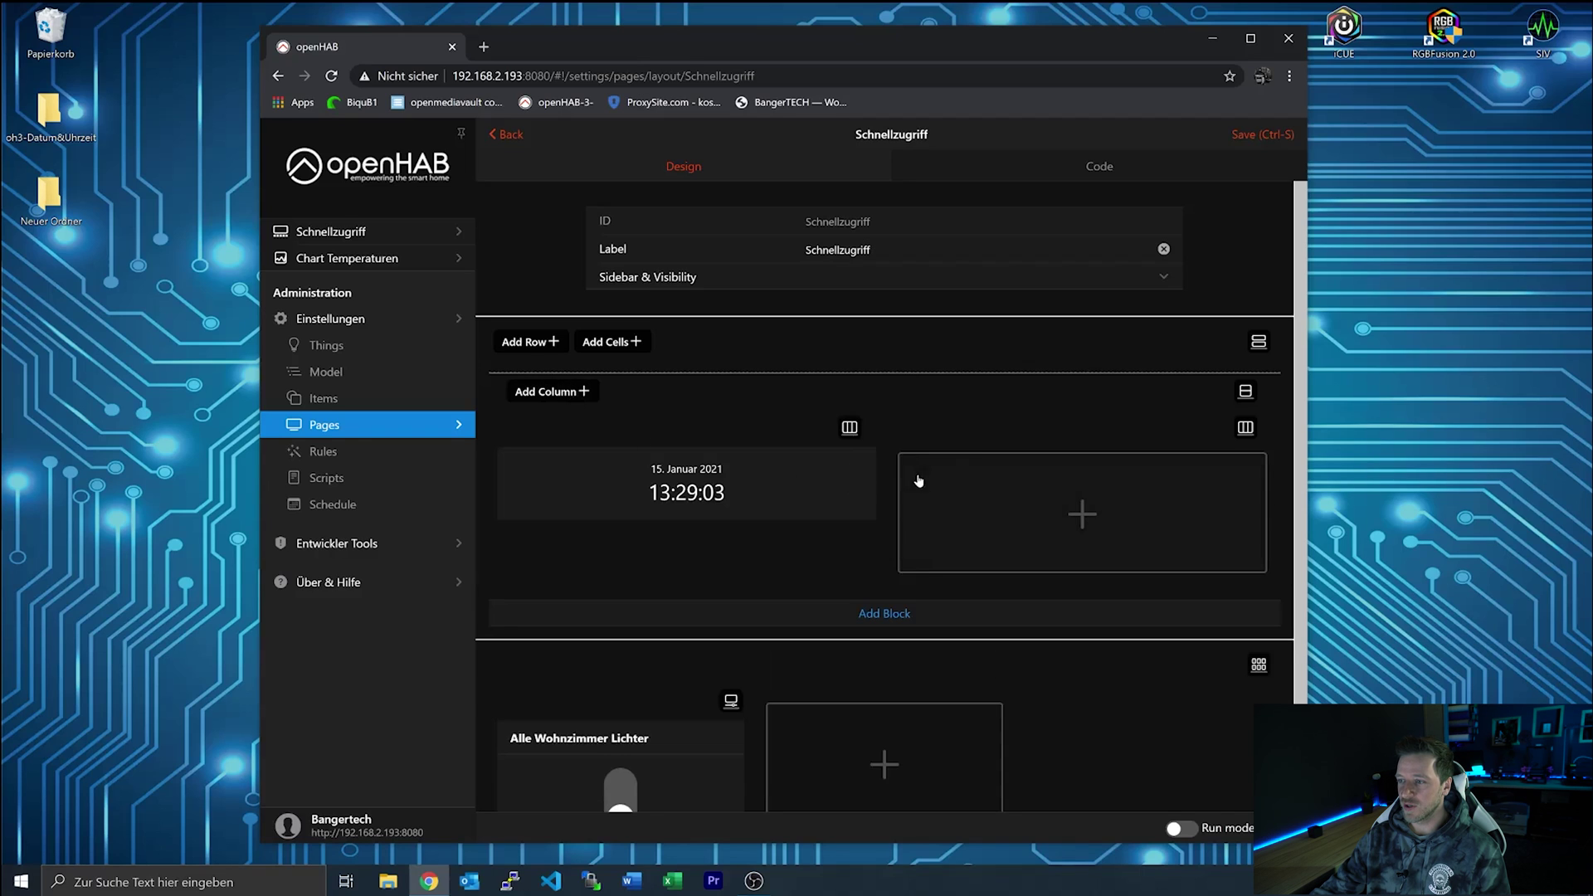
pyautogui.click(1086, 523)
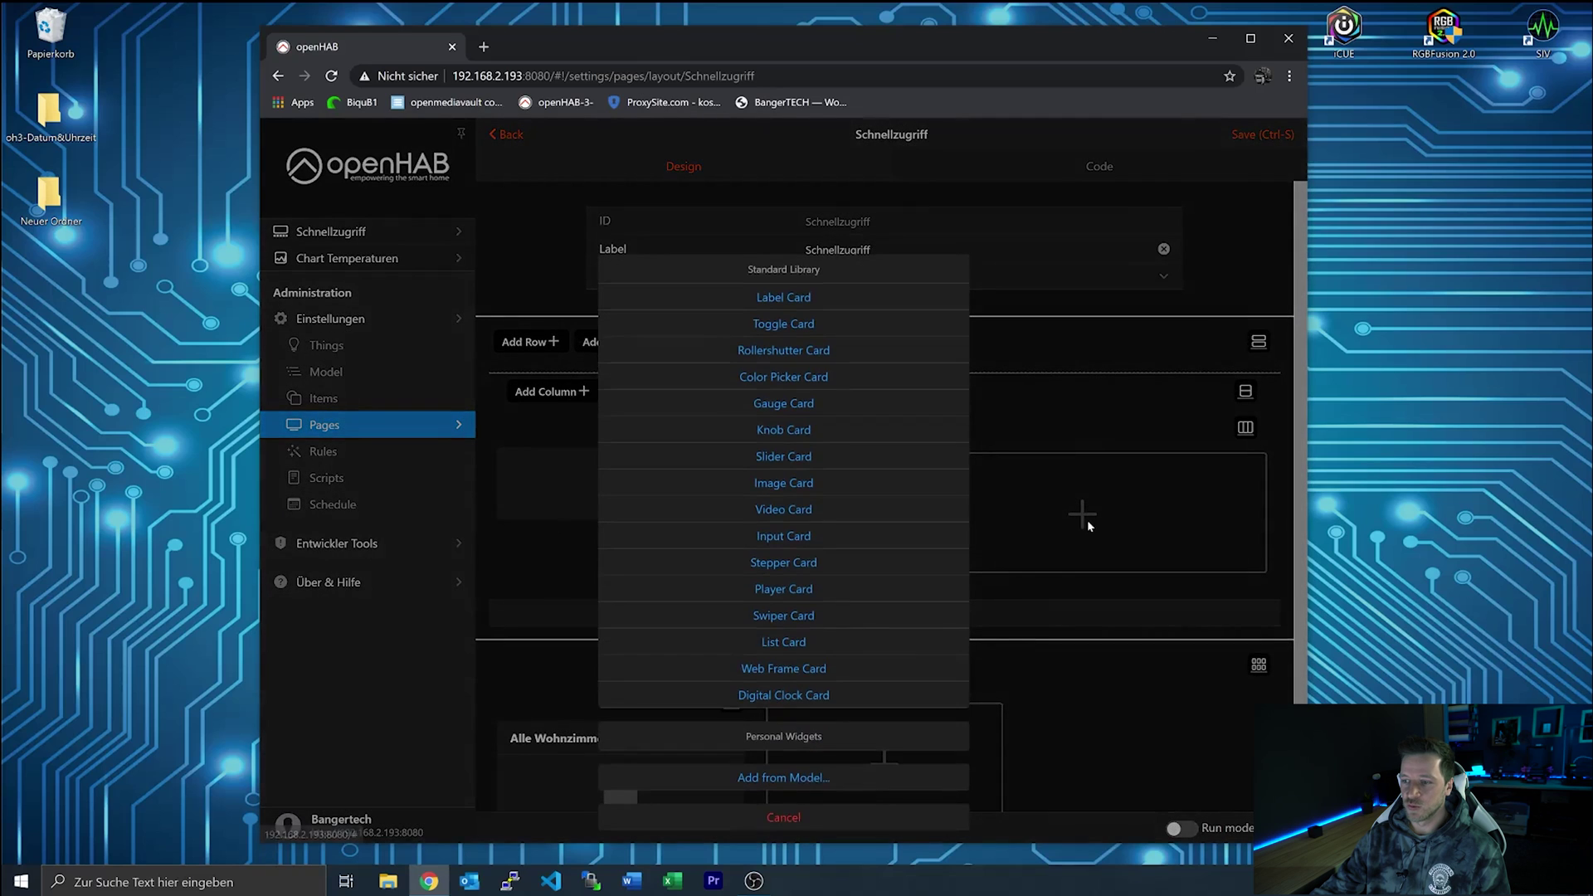
pyautogui.click(825, 697)
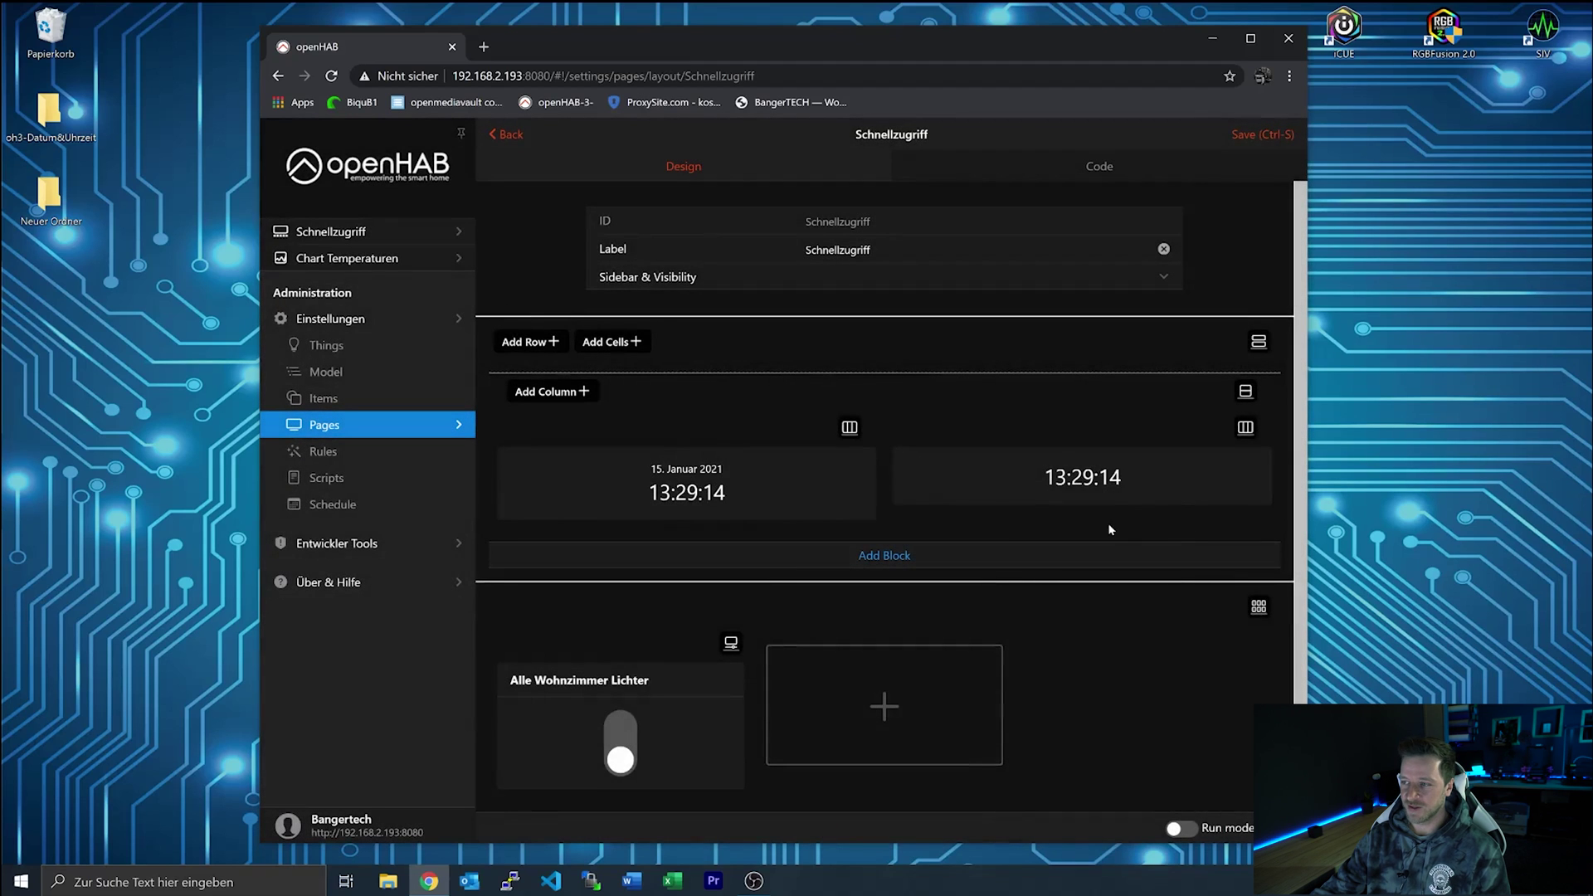
# Enable showing the date on the new Digital Clock Card and save the page.
pyautogui.click(1245, 427)
pyautogui.click(1211, 463)
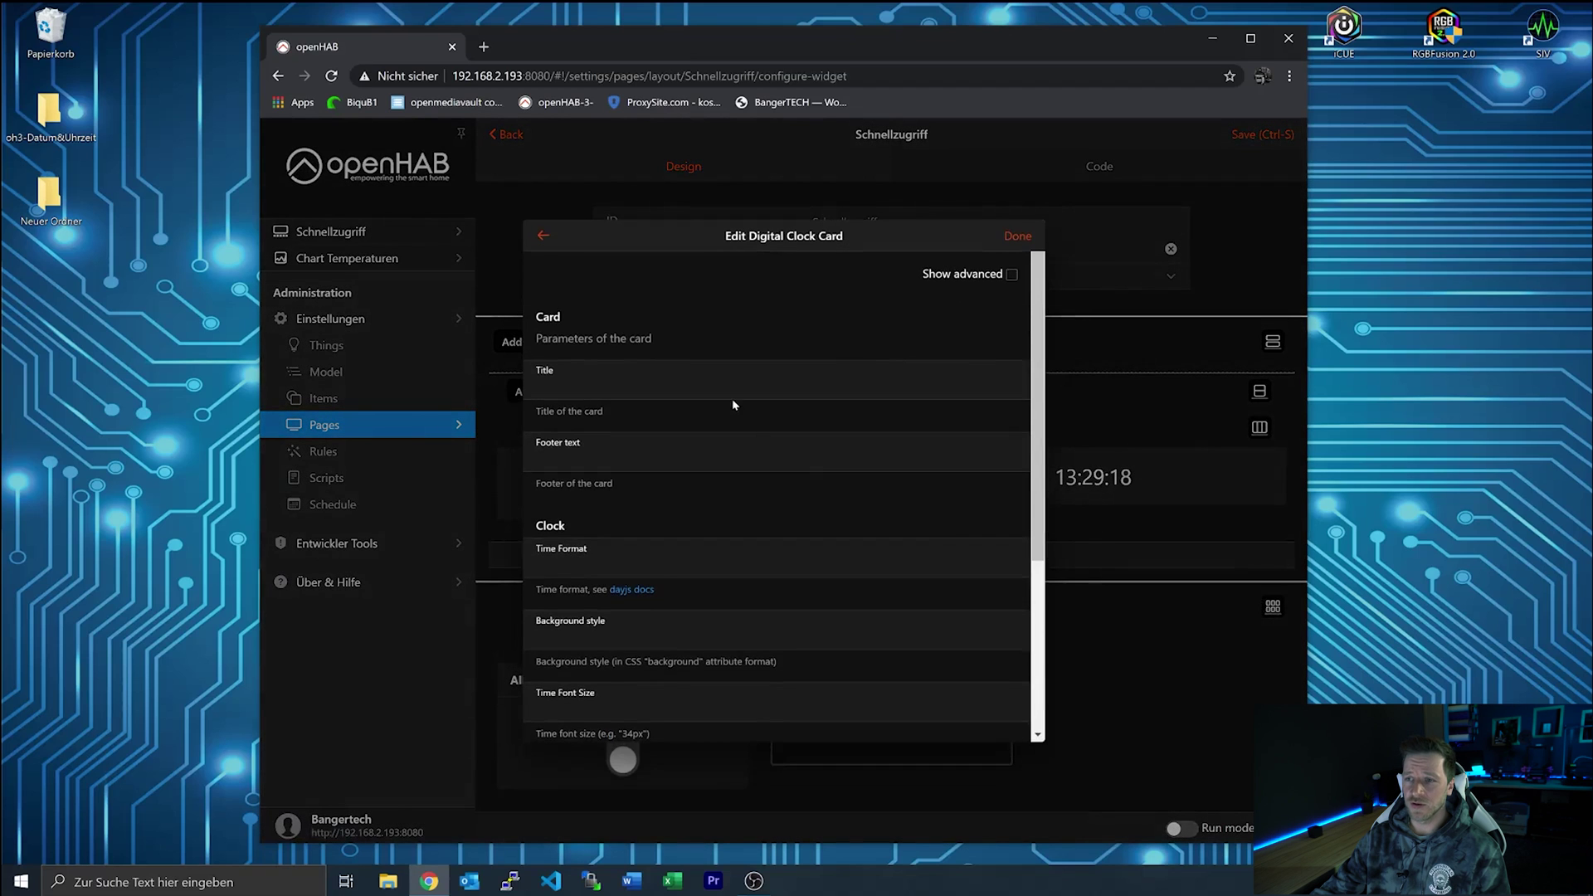
pyautogui.scroll(-5, 732, 398)
pyautogui.scroll(3, 668, 439)
pyautogui.scroll(-2, 675, 555)
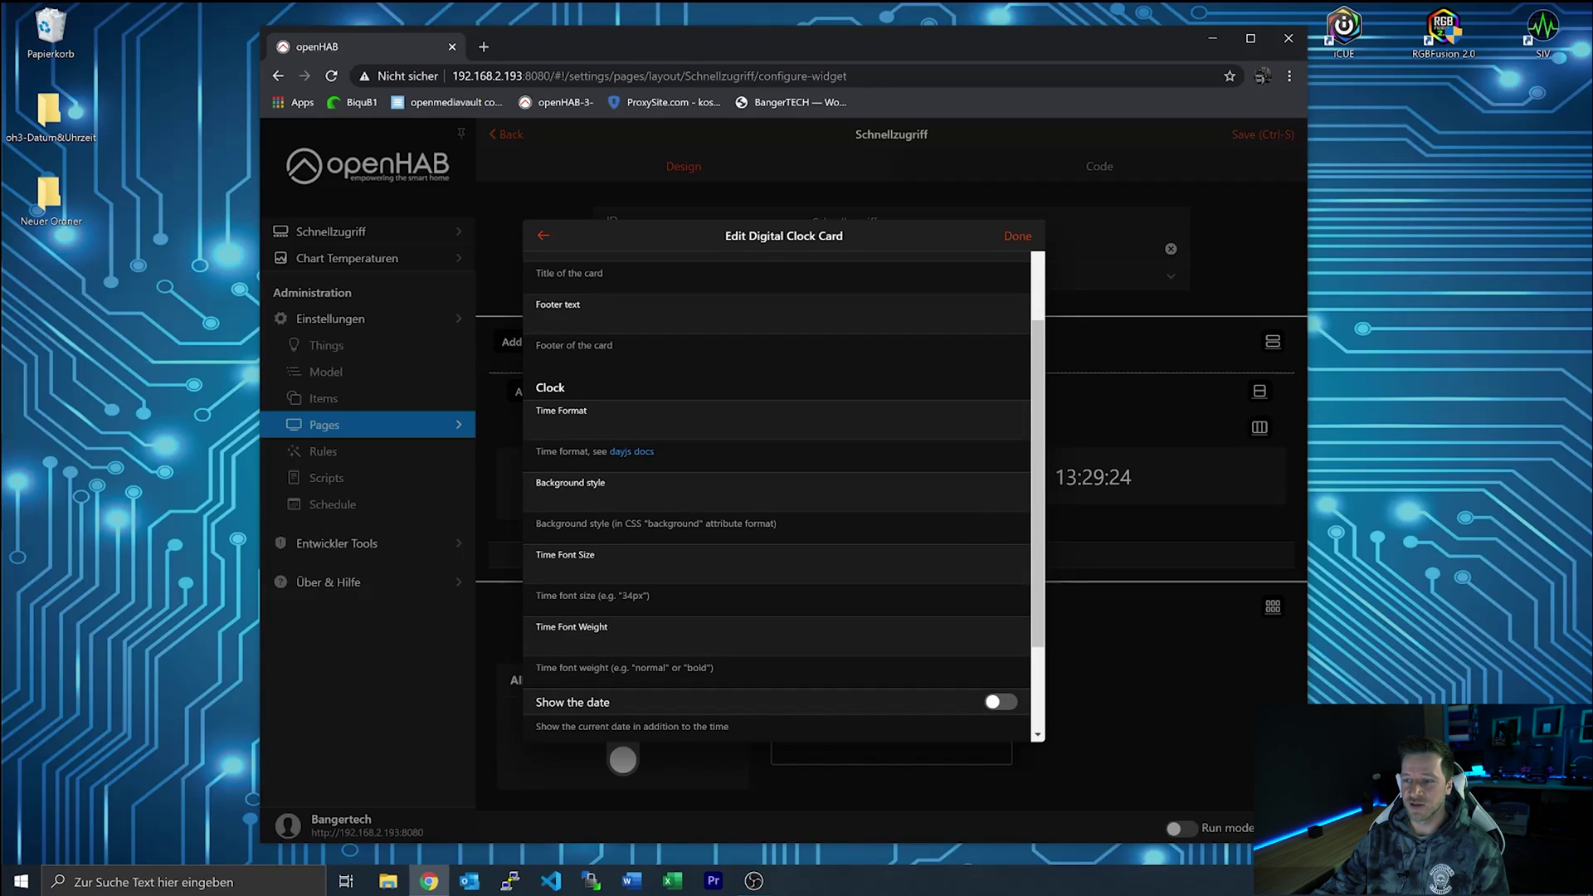
pyautogui.scroll(-2, 632, 463)
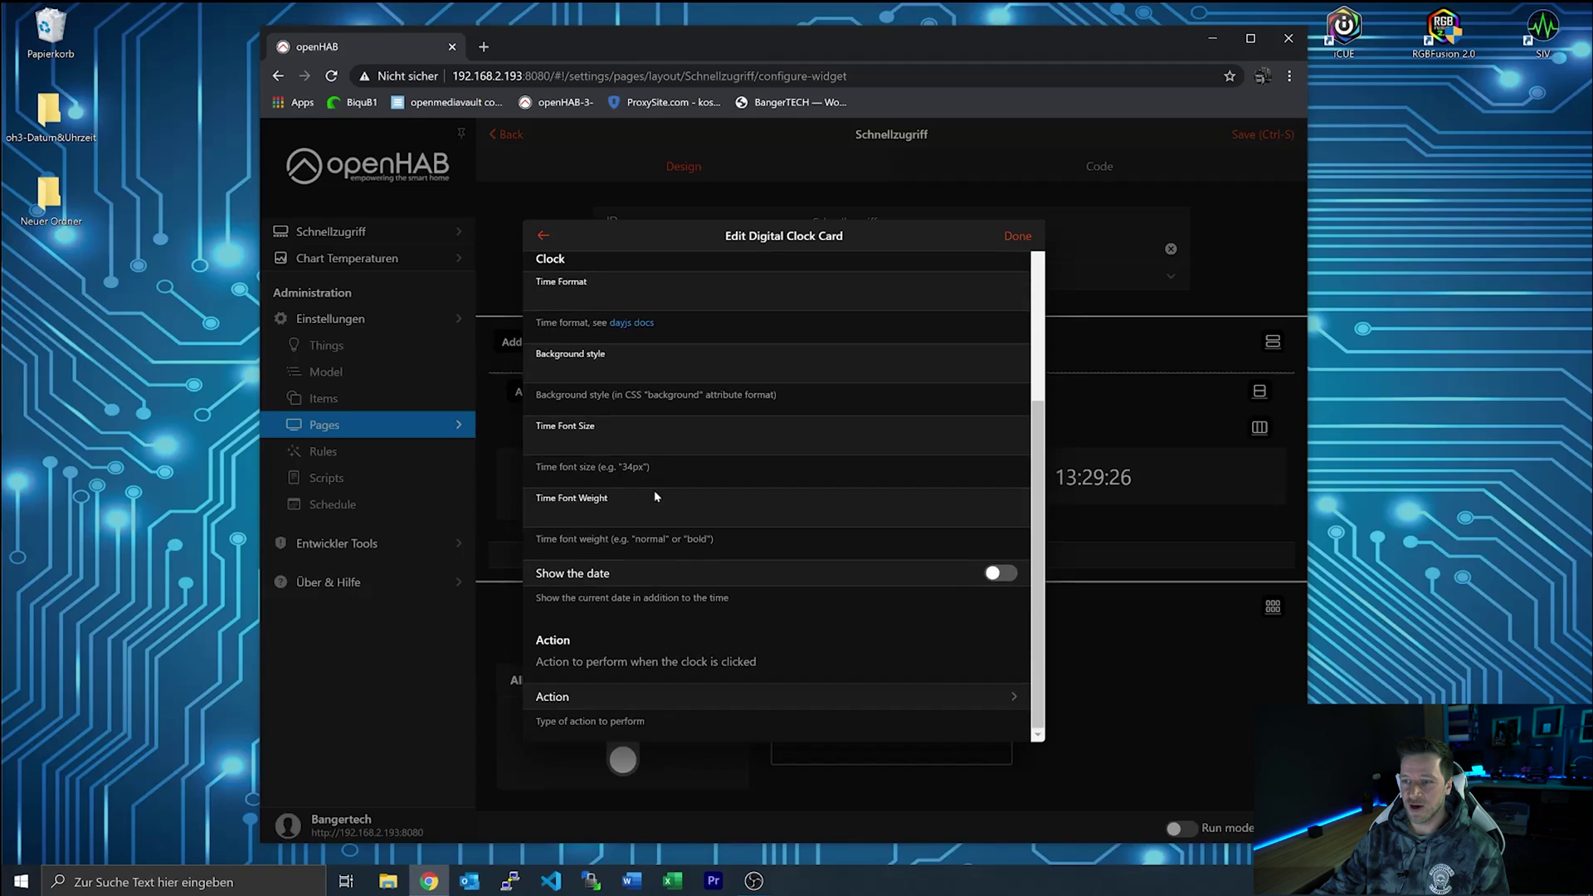
pyautogui.click(1002, 574)
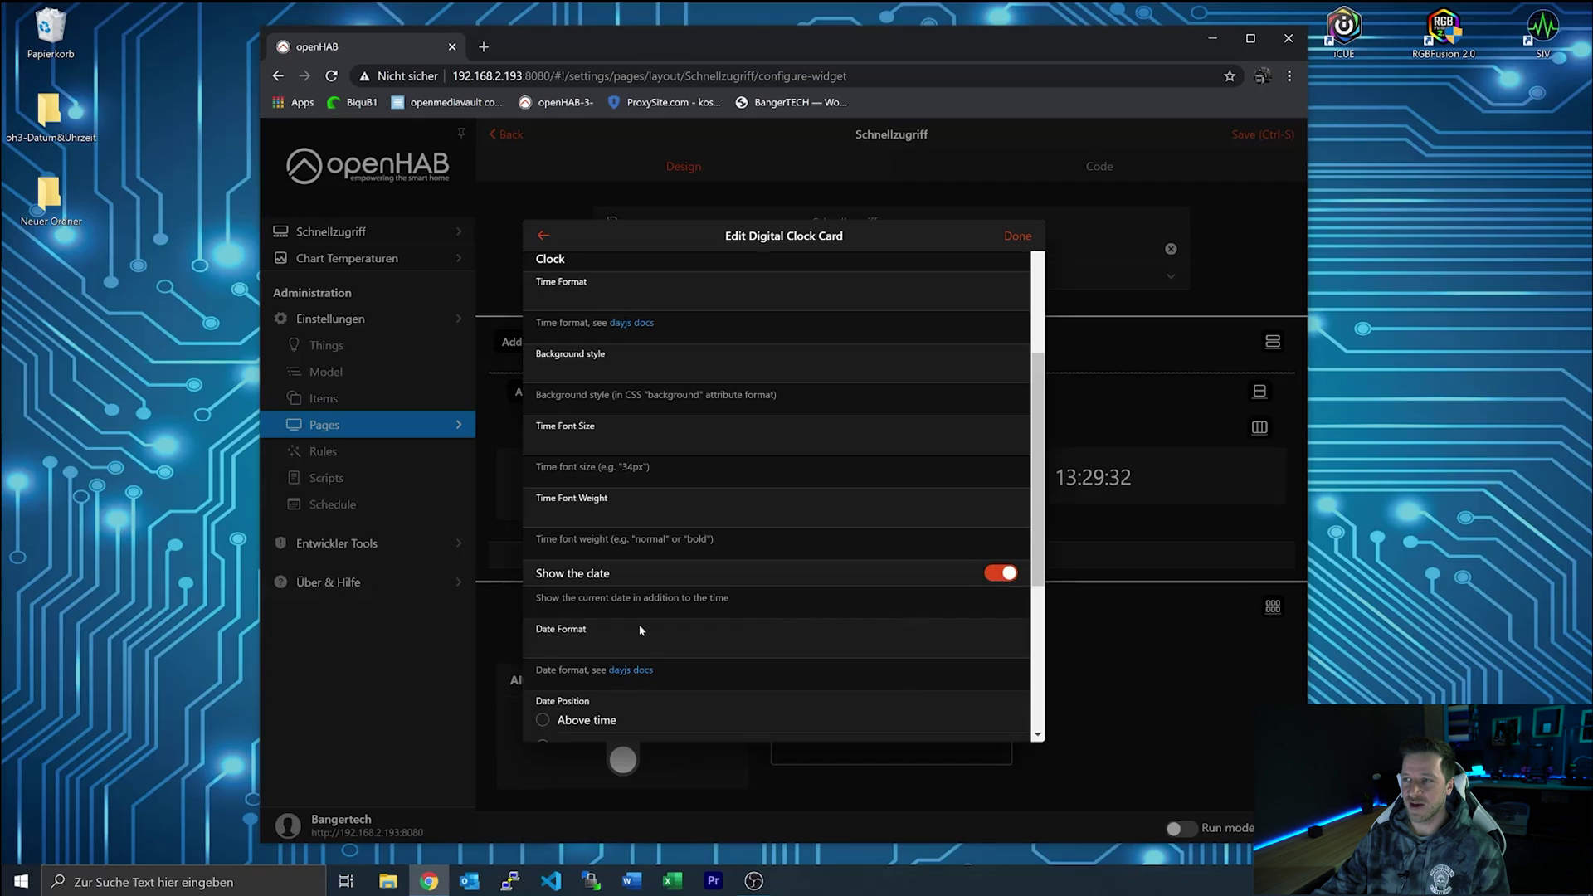
pyautogui.click(1019, 238)
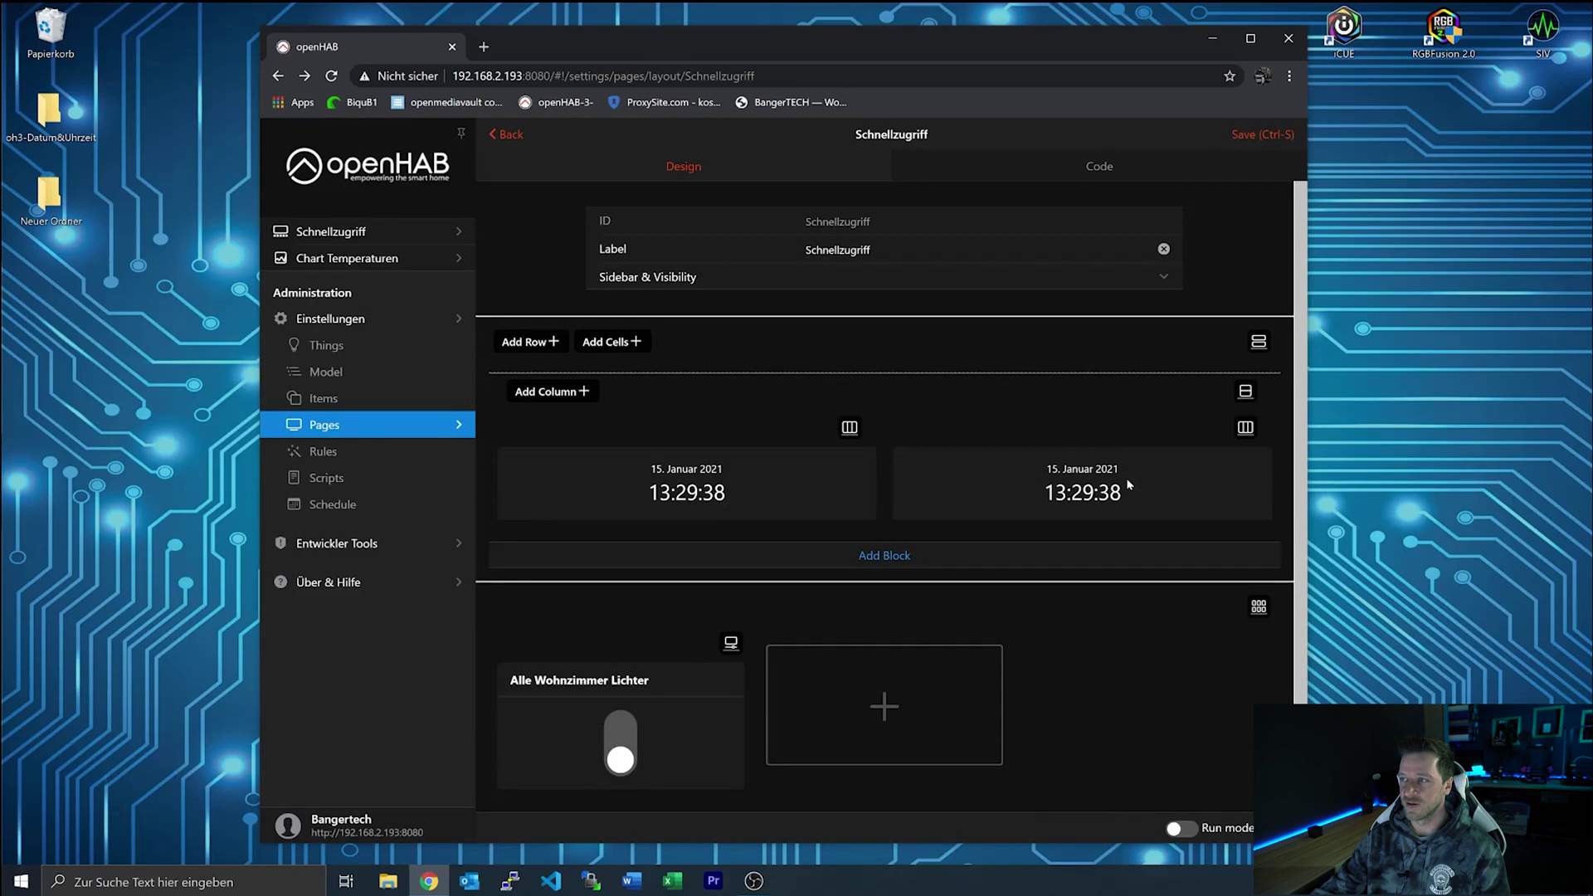
pyautogui.click(1249, 135)
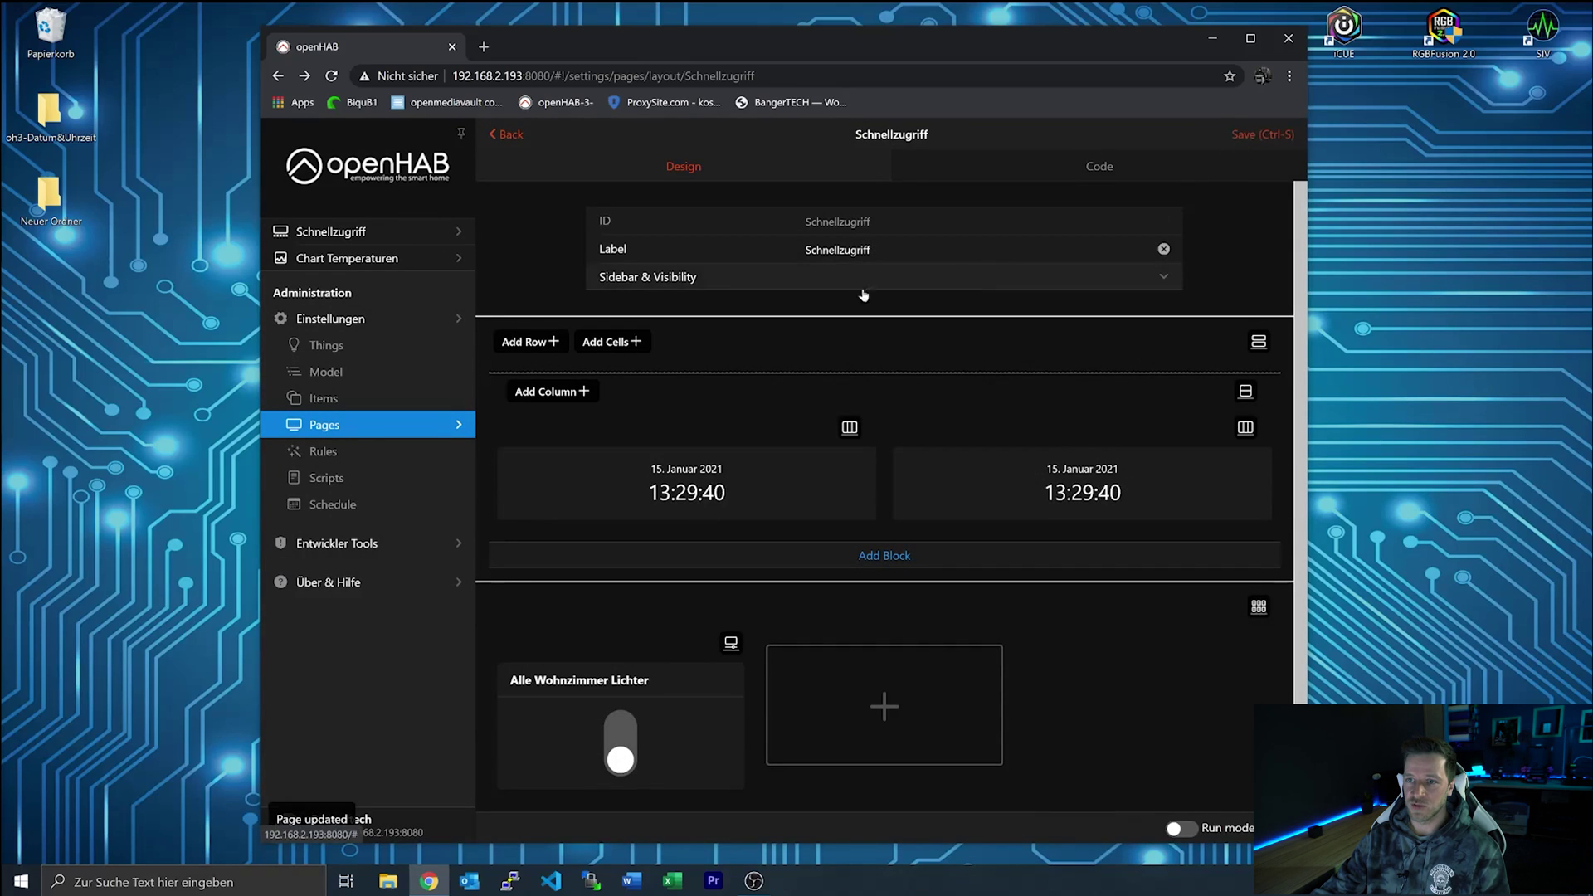
# Check the clock cards on the live Schnellzugriff page and return to the overview.
pyautogui.click(344, 240)
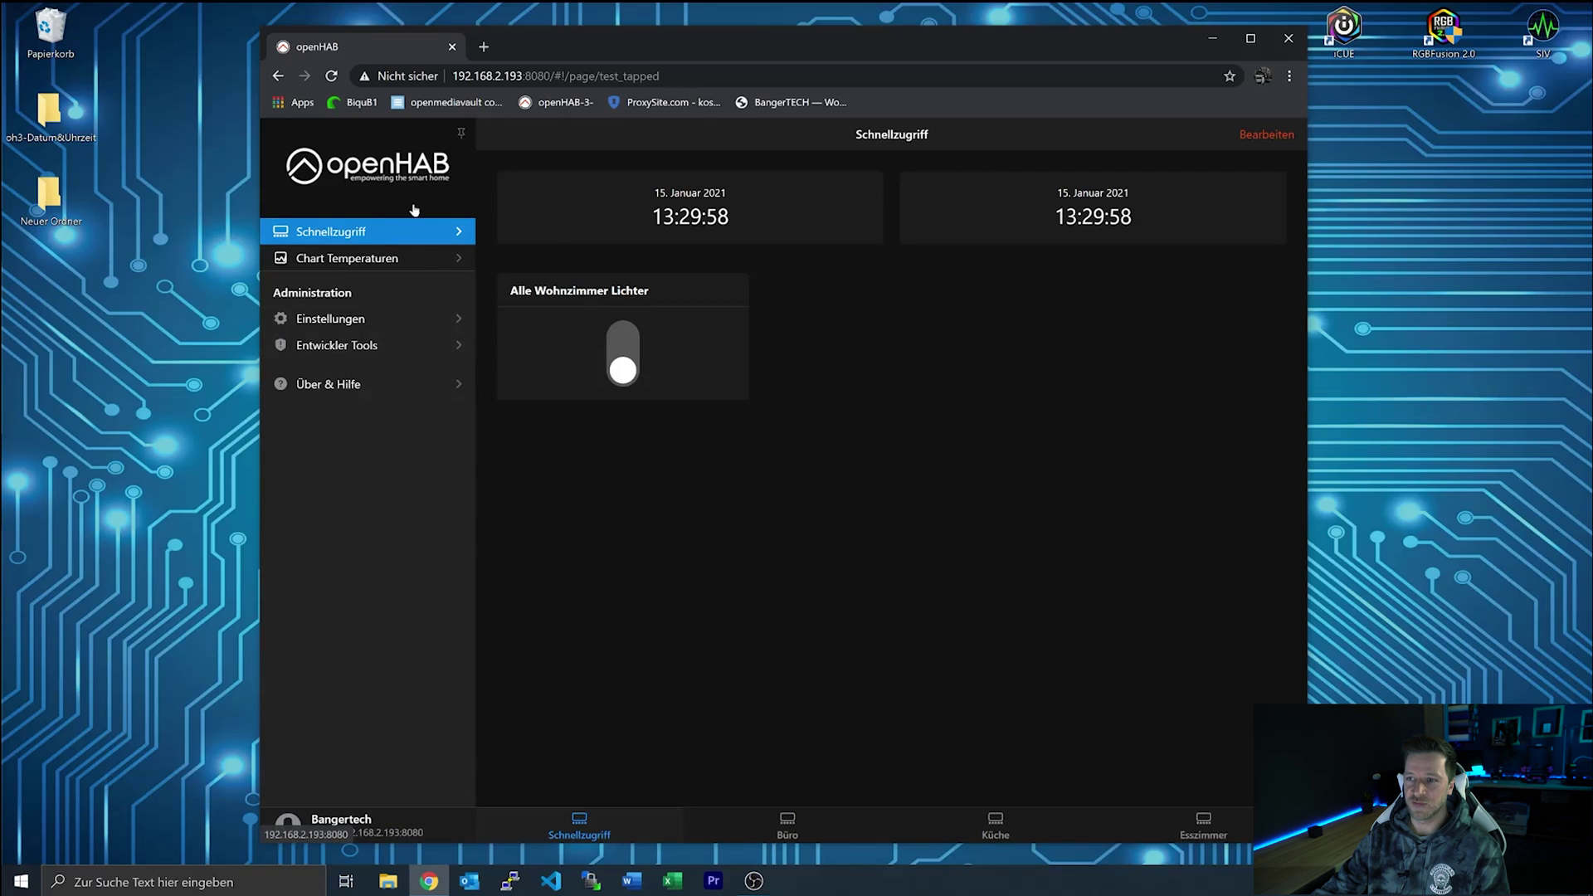
pyautogui.click(399, 185)
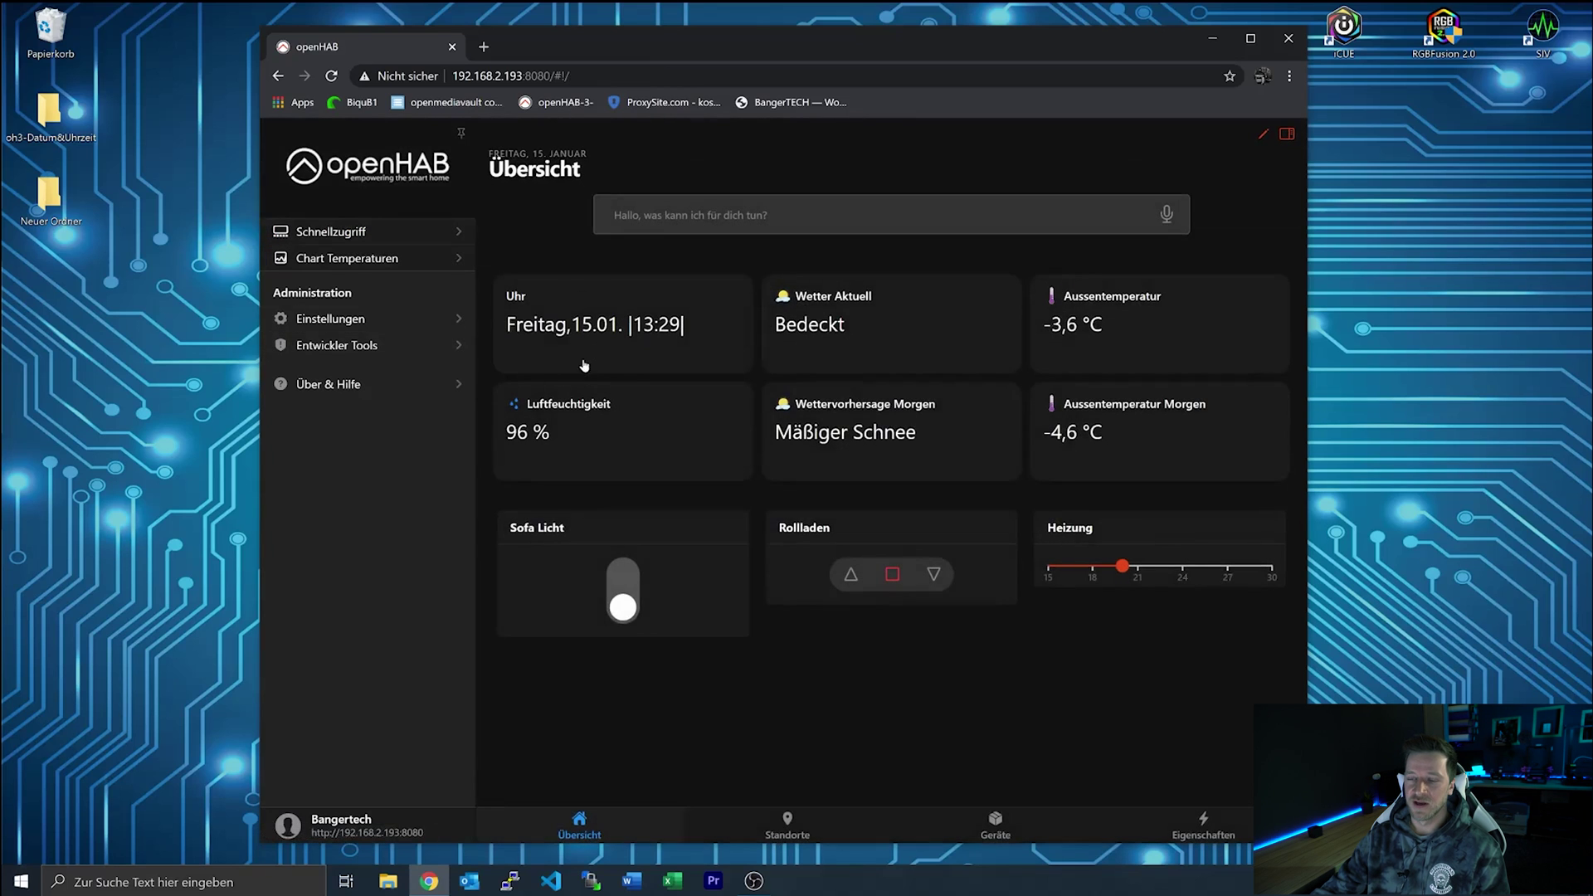
# Check the installed bindings for NTP and search the Things list for "ntp".
pyautogui.click(358, 324)
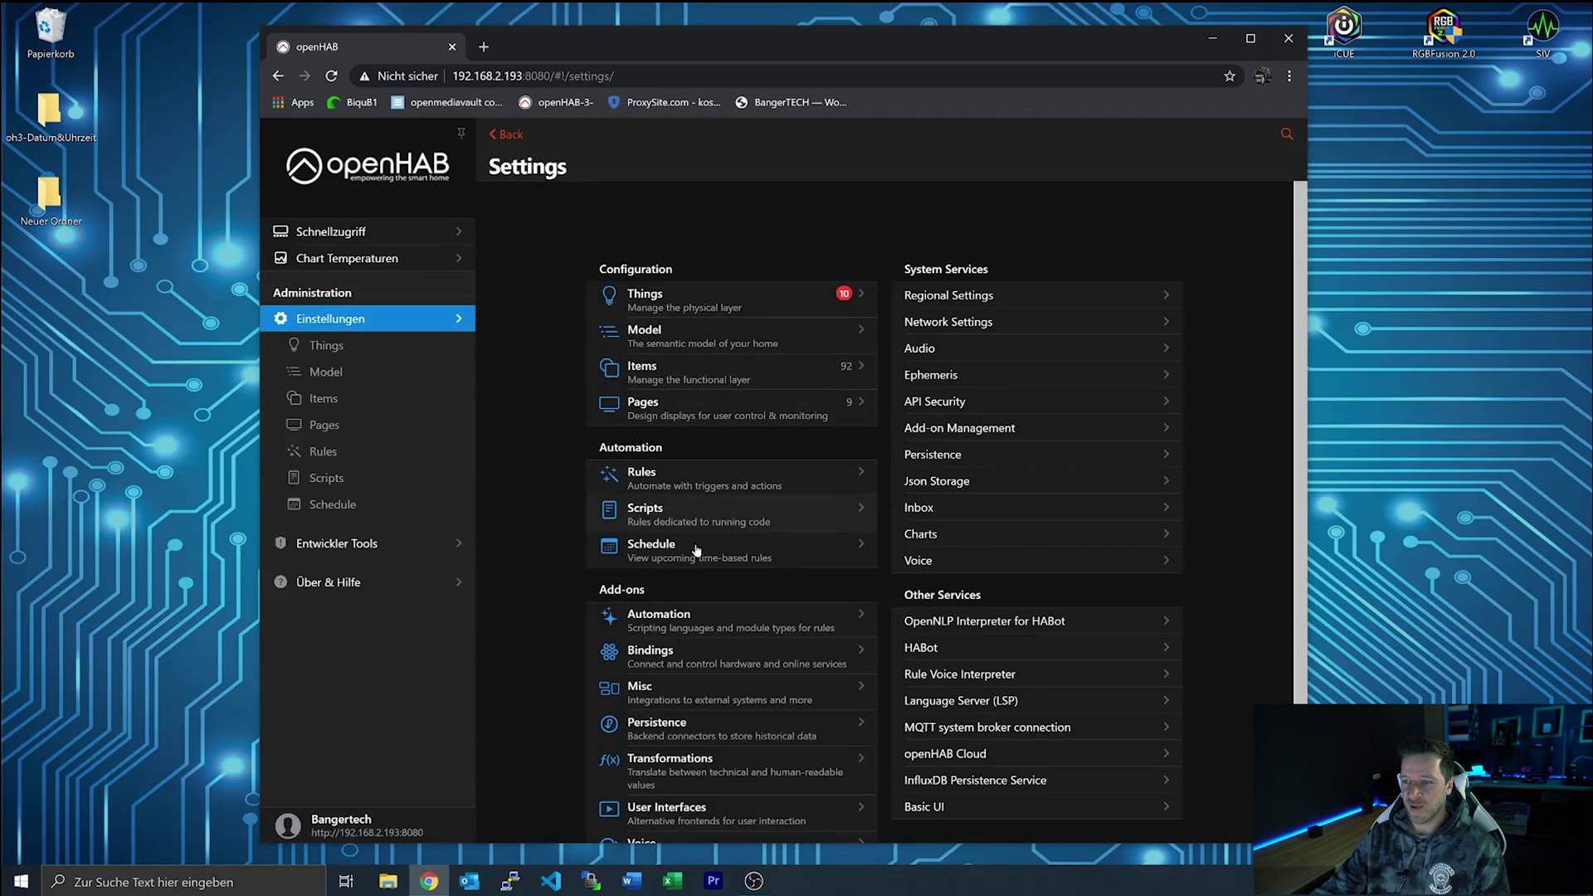
pyautogui.click(722, 660)
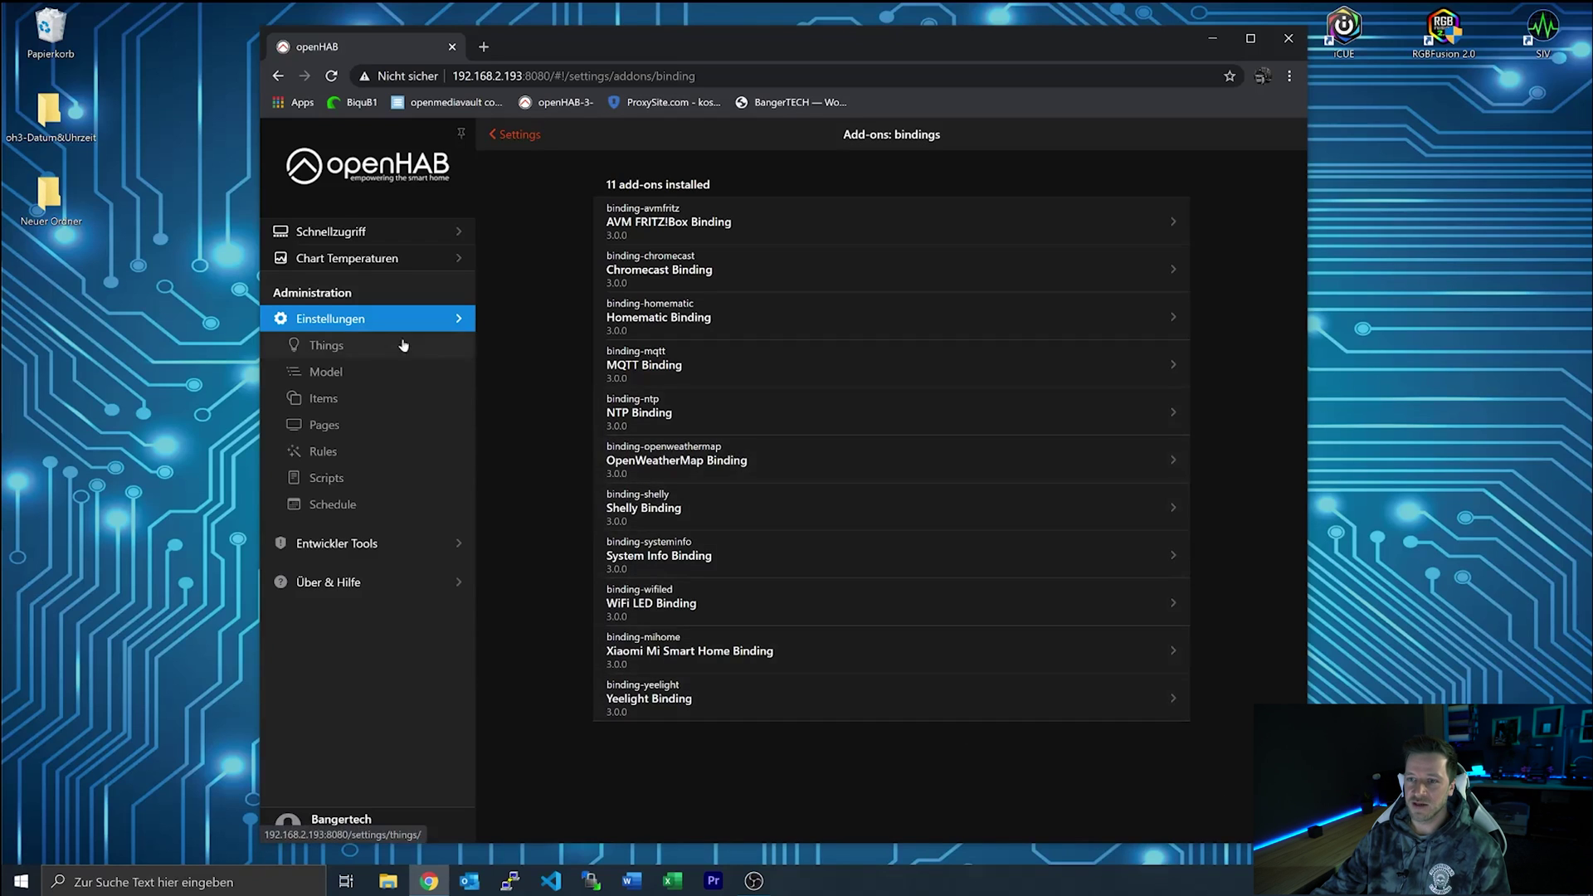
pyautogui.click(343, 355)
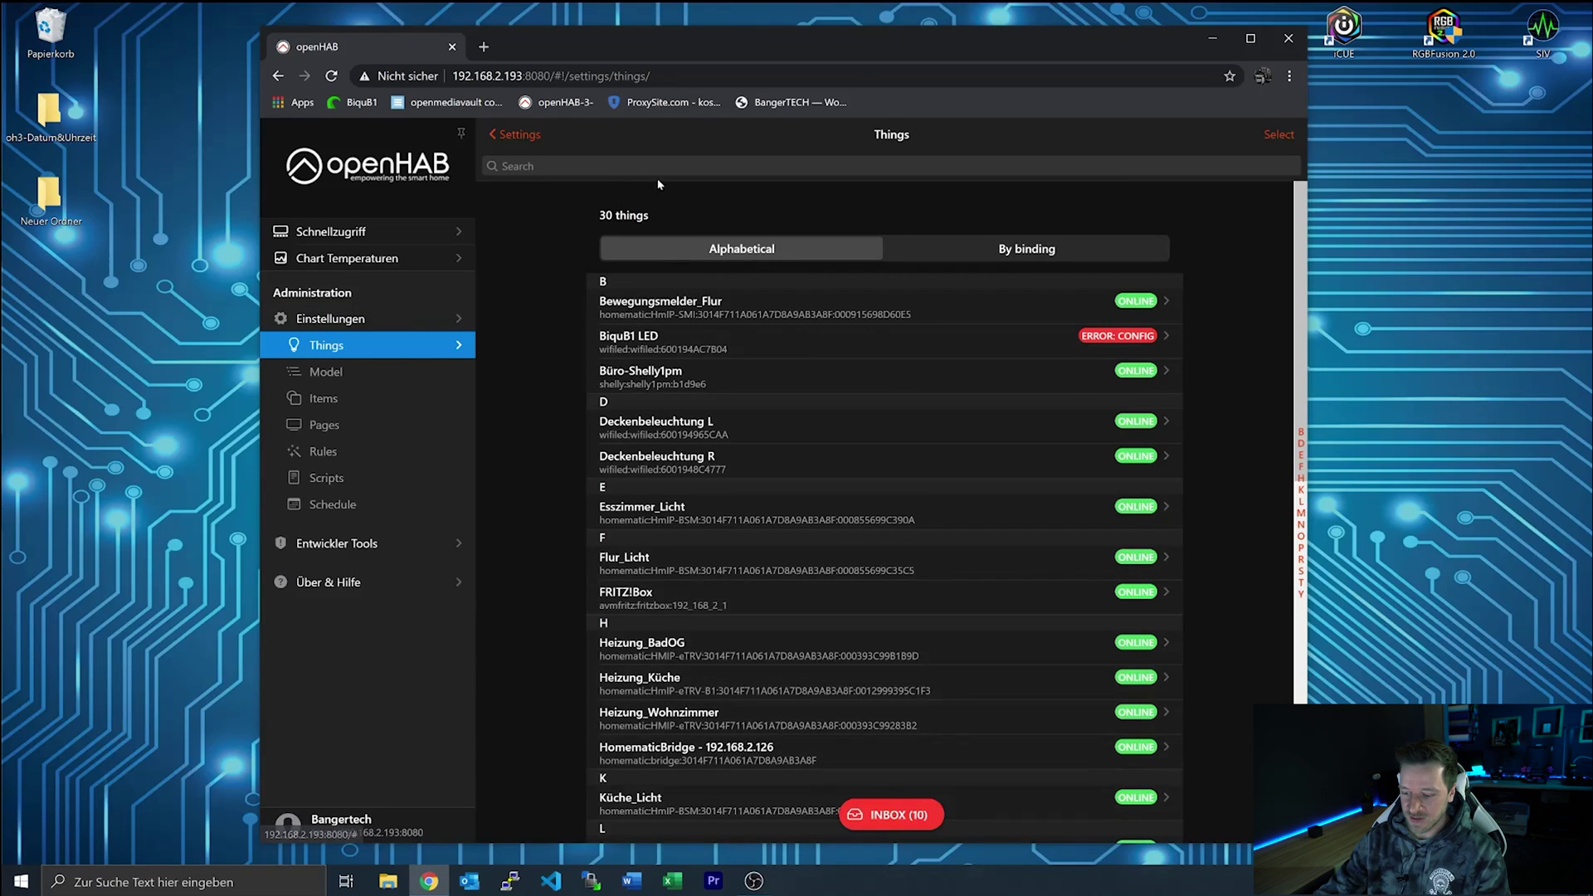
pyautogui.click(548, 166)
pyautogui.write('ntp')
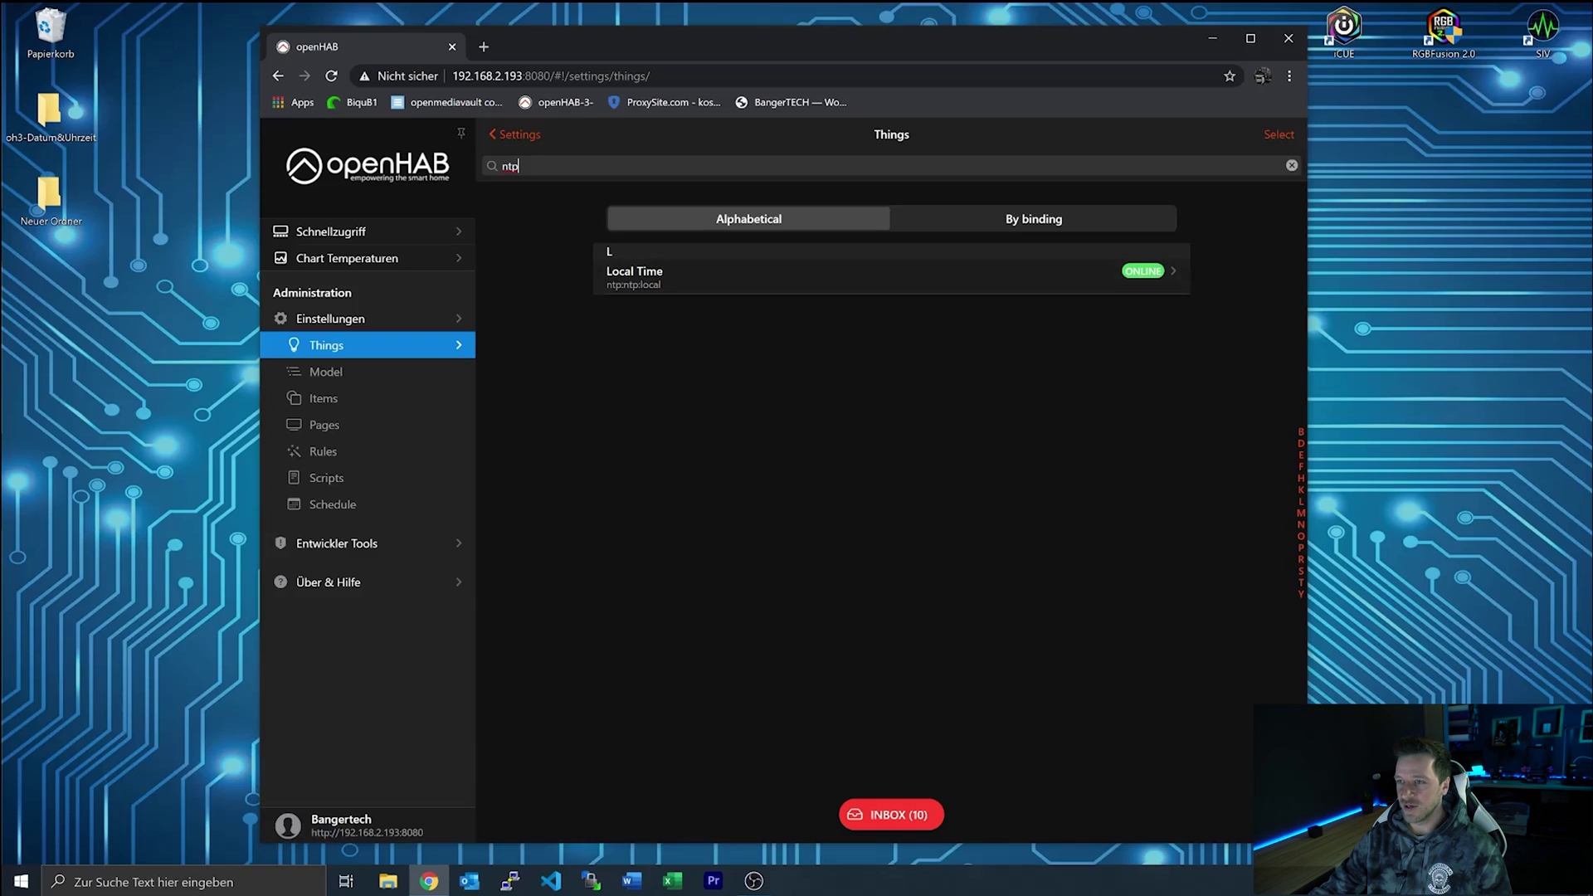
# Start a new NTP-Server thing from the NTP Binding with unique ID localtimetest and label Time Test Server.
pyautogui.click(1271, 809)
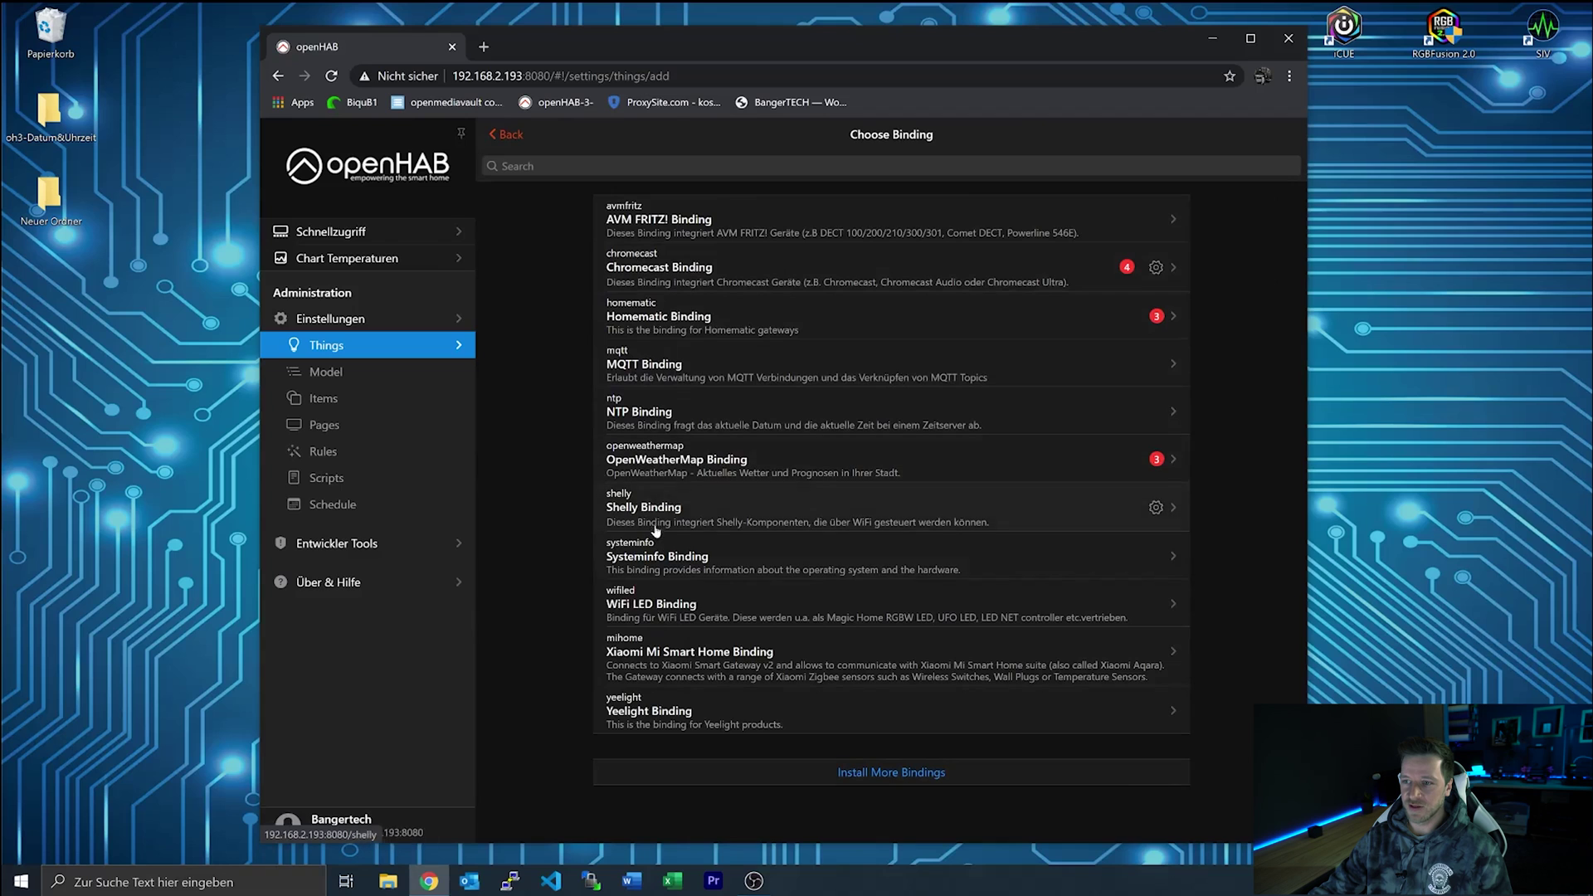
pyautogui.click(675, 415)
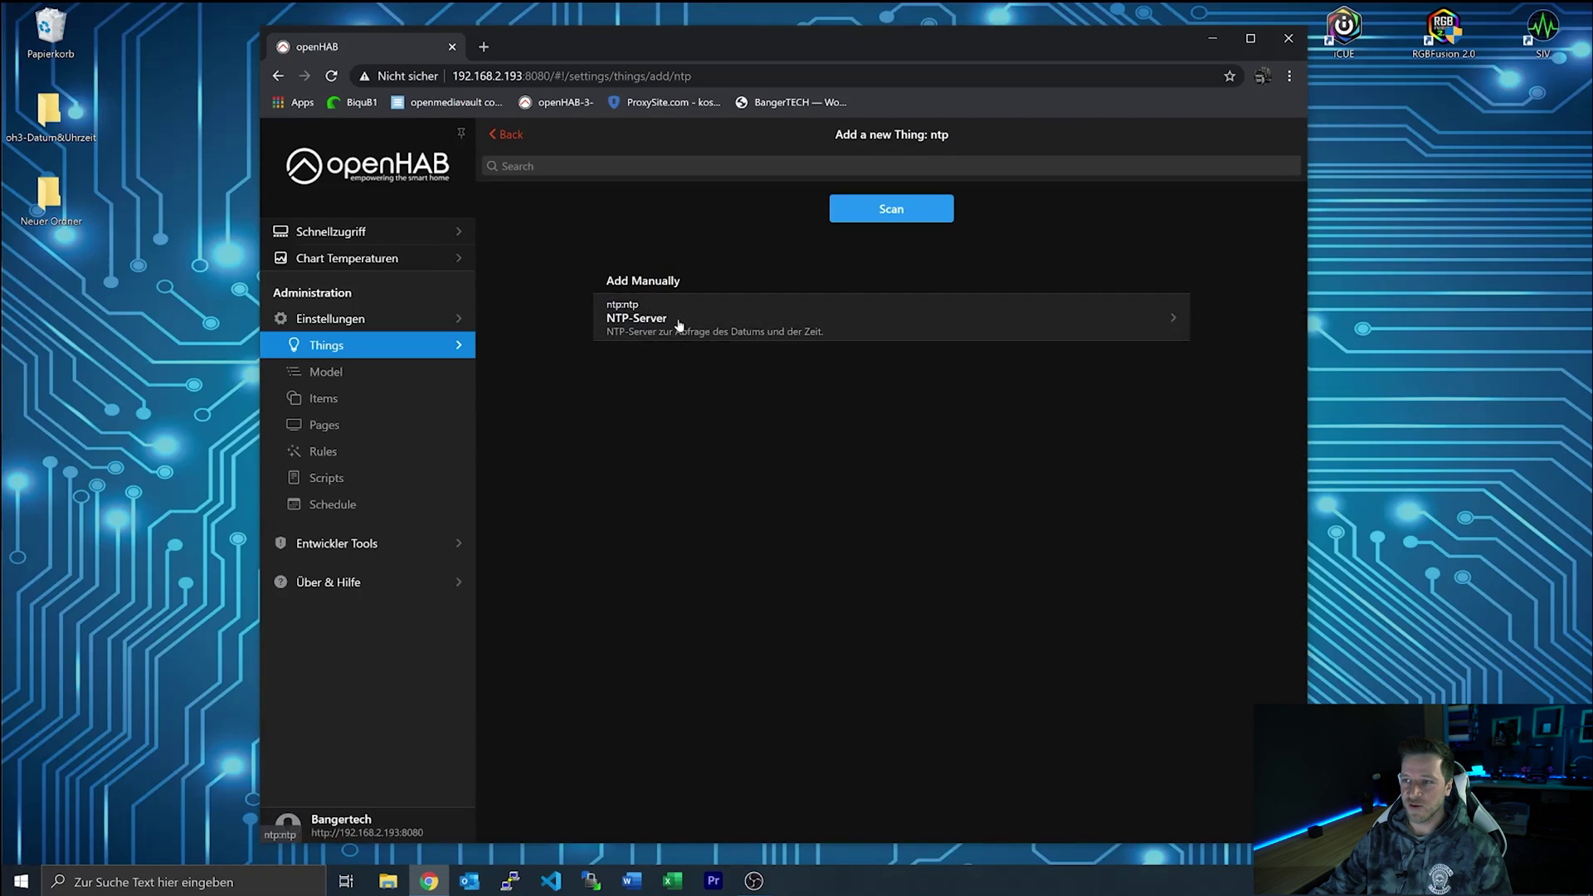
pyautogui.click(736, 320)
pyautogui.hotkey('ctrl', 'a')
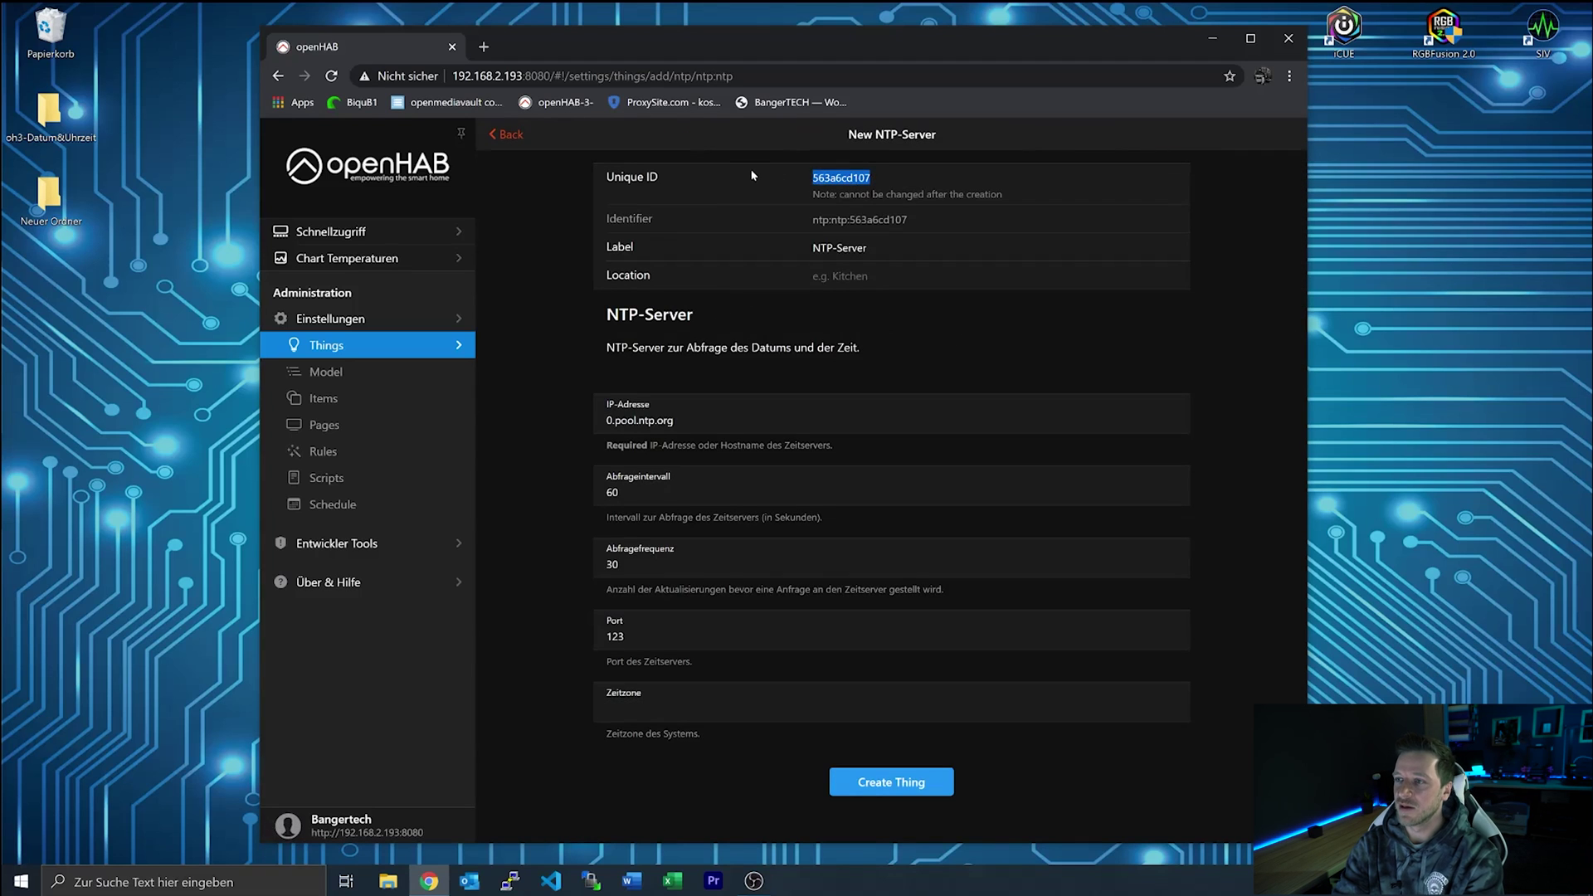
pyautogui.write('loc')
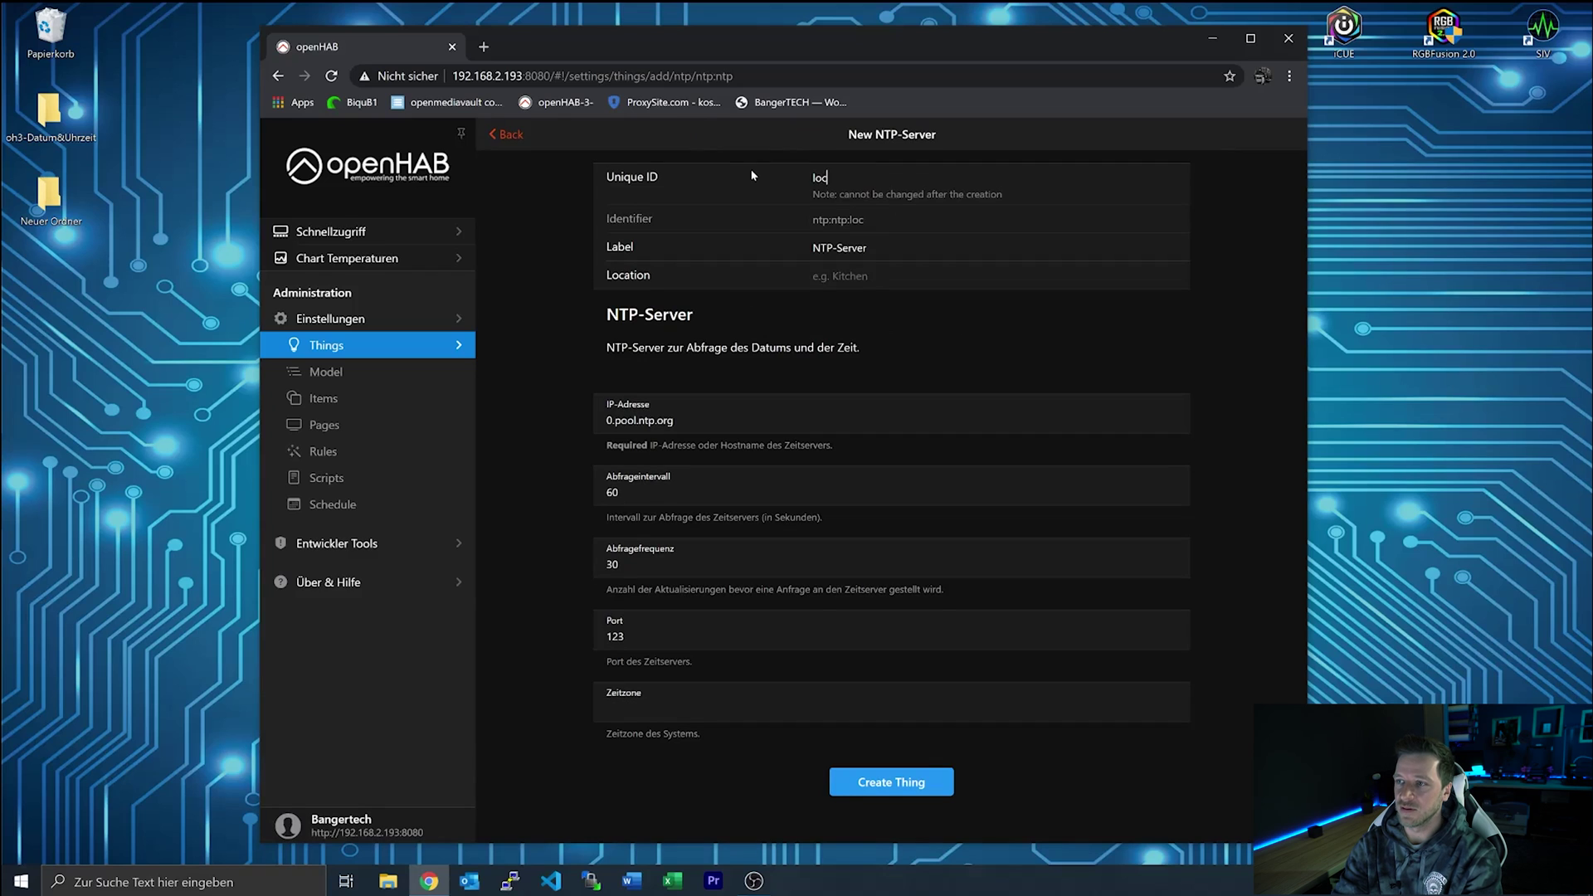
pyautogui.write('altimetest')
pyautogui.press('Tab')
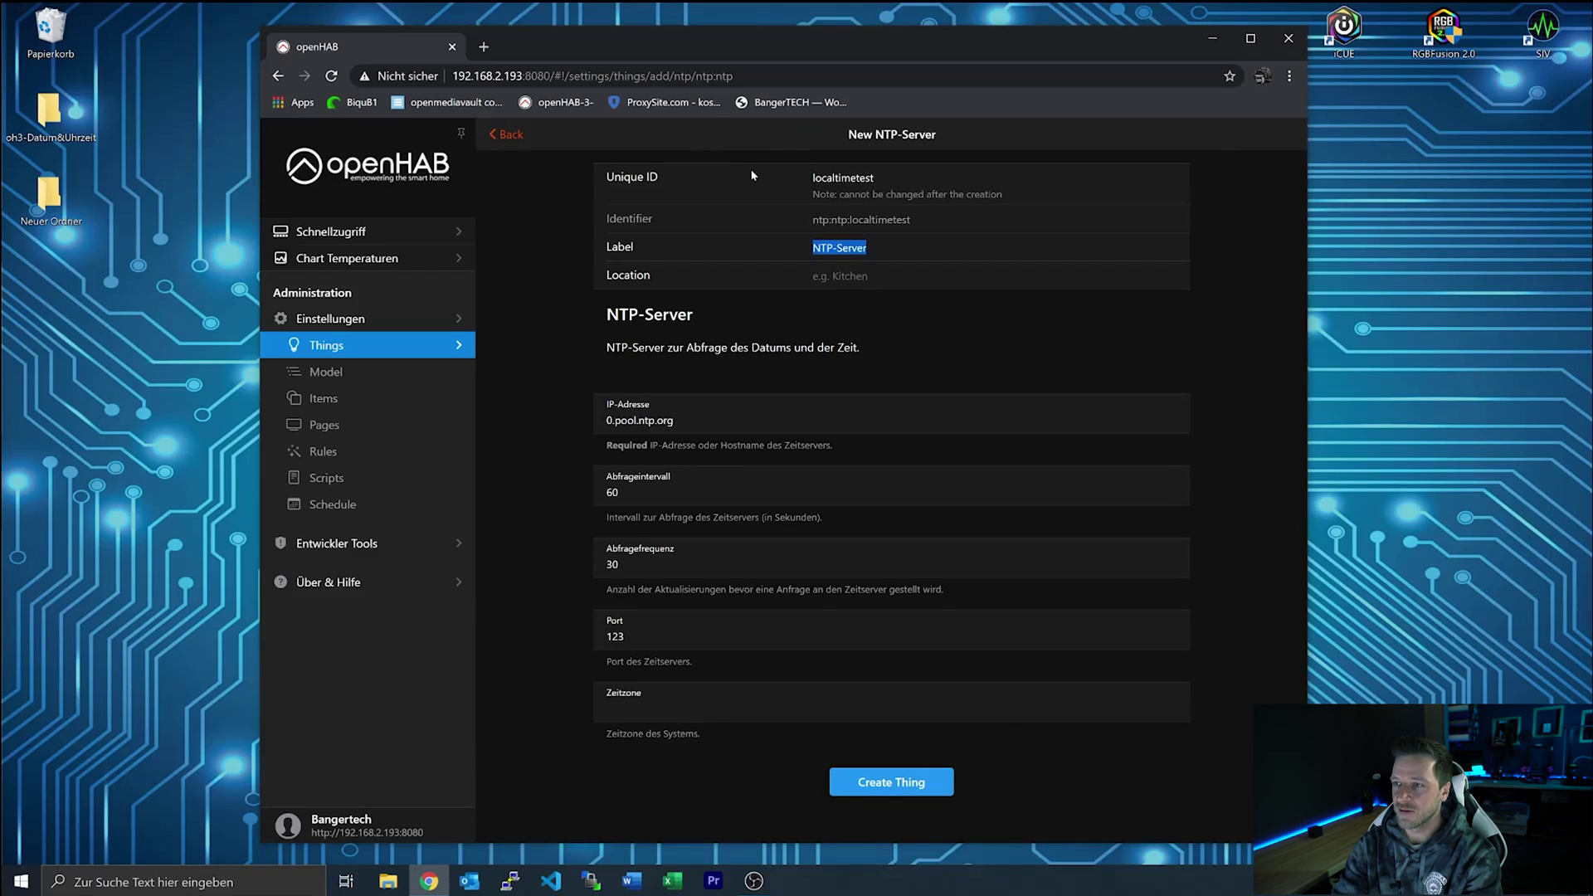
pyautogui.write('Time Test Server')
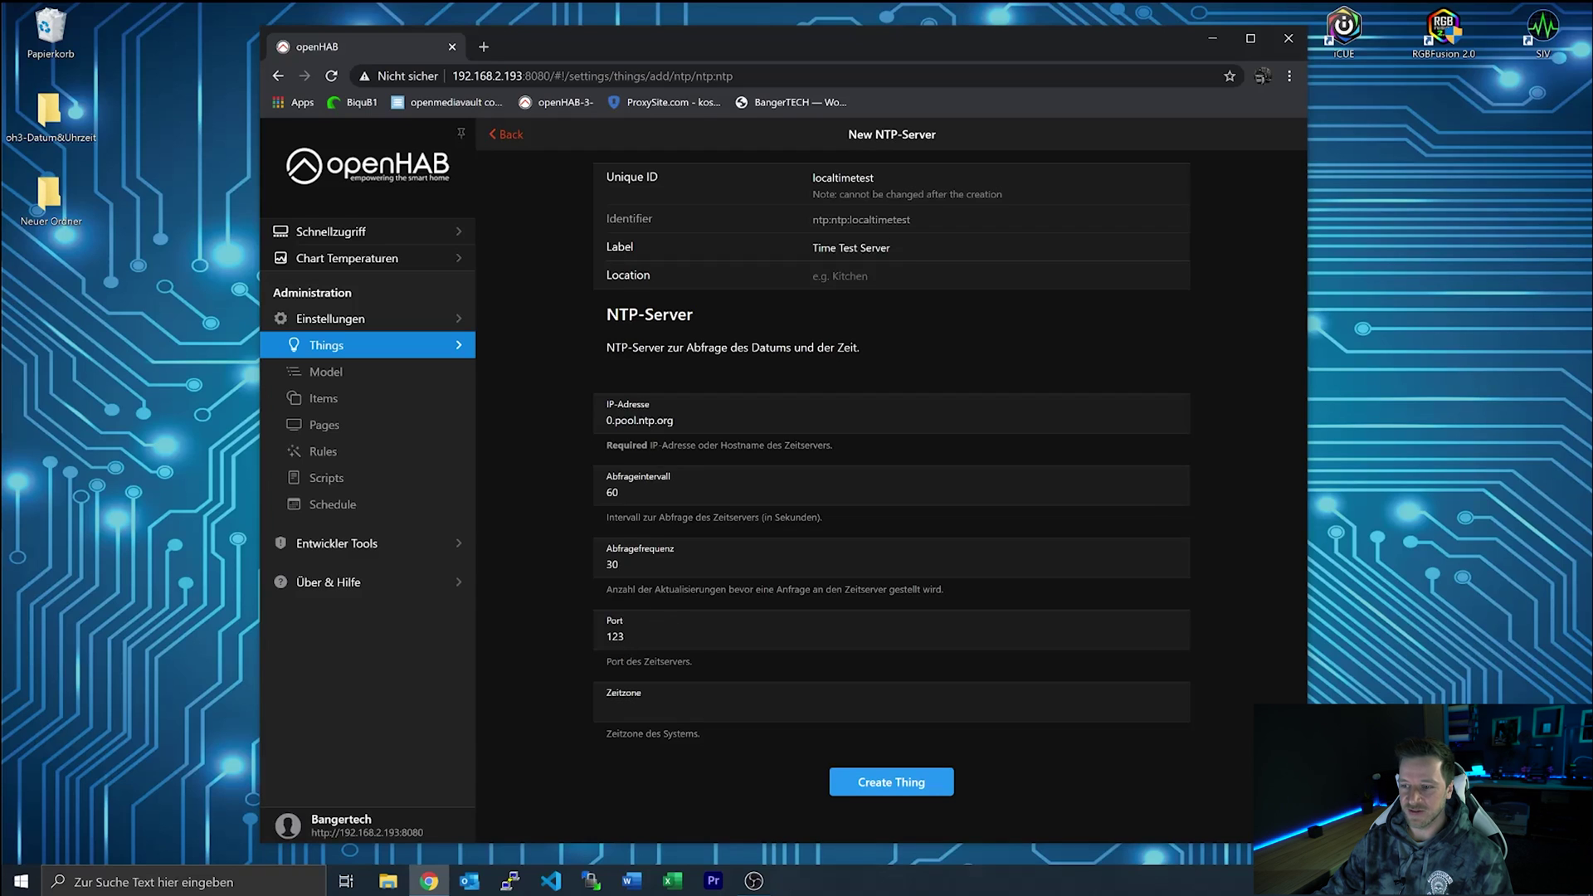
# Set the new NTP server's time zone to Europe/Berlin and create the thing.
pyautogui.click(631, 707)
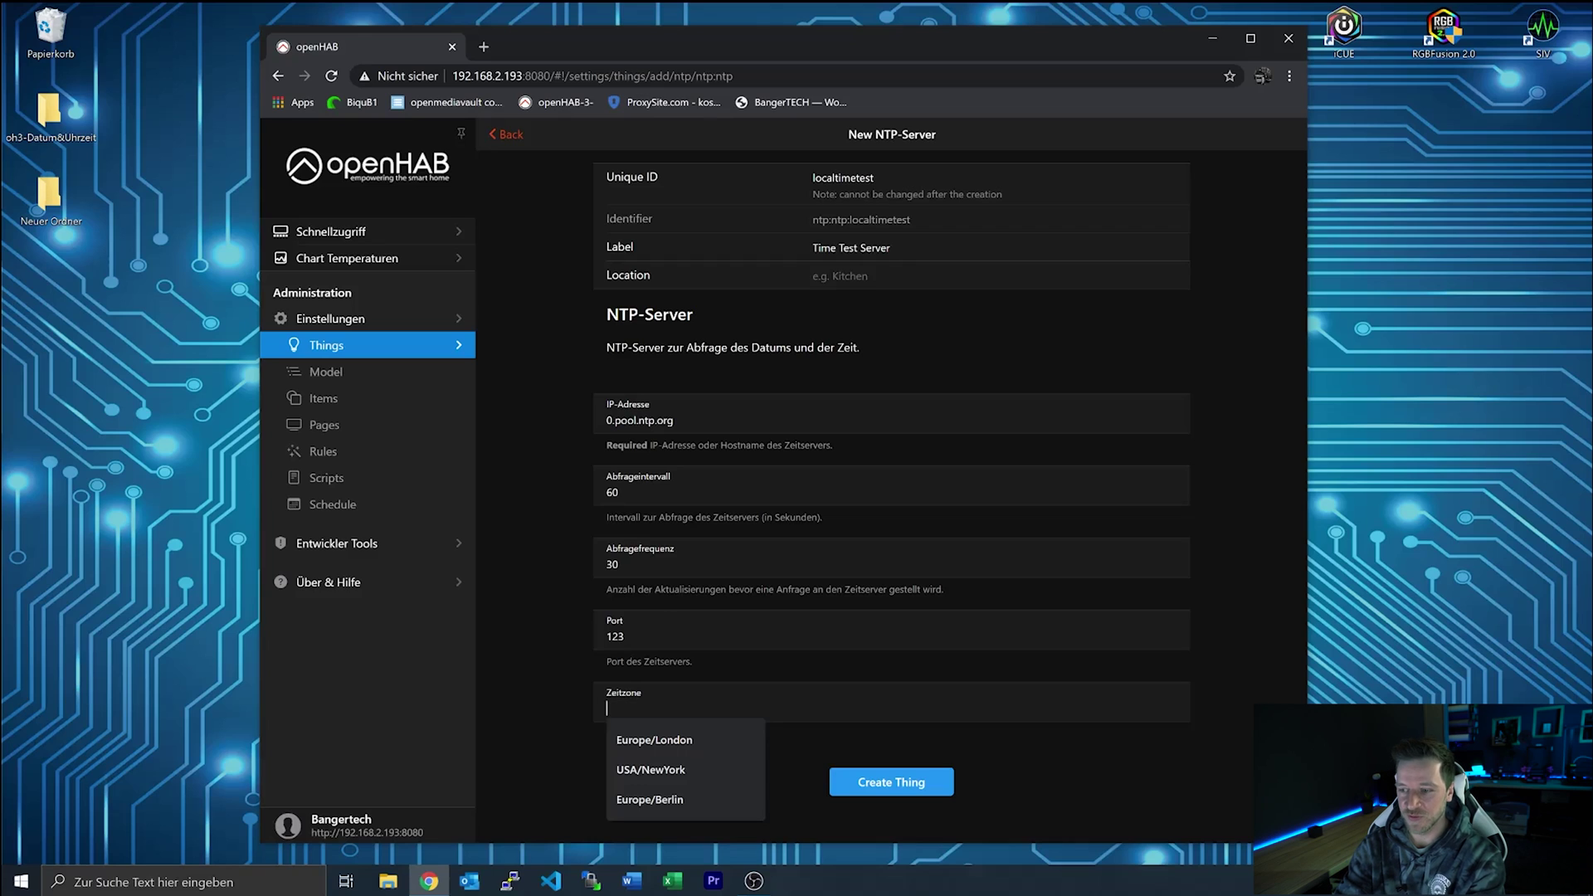
pyautogui.write('Europ')
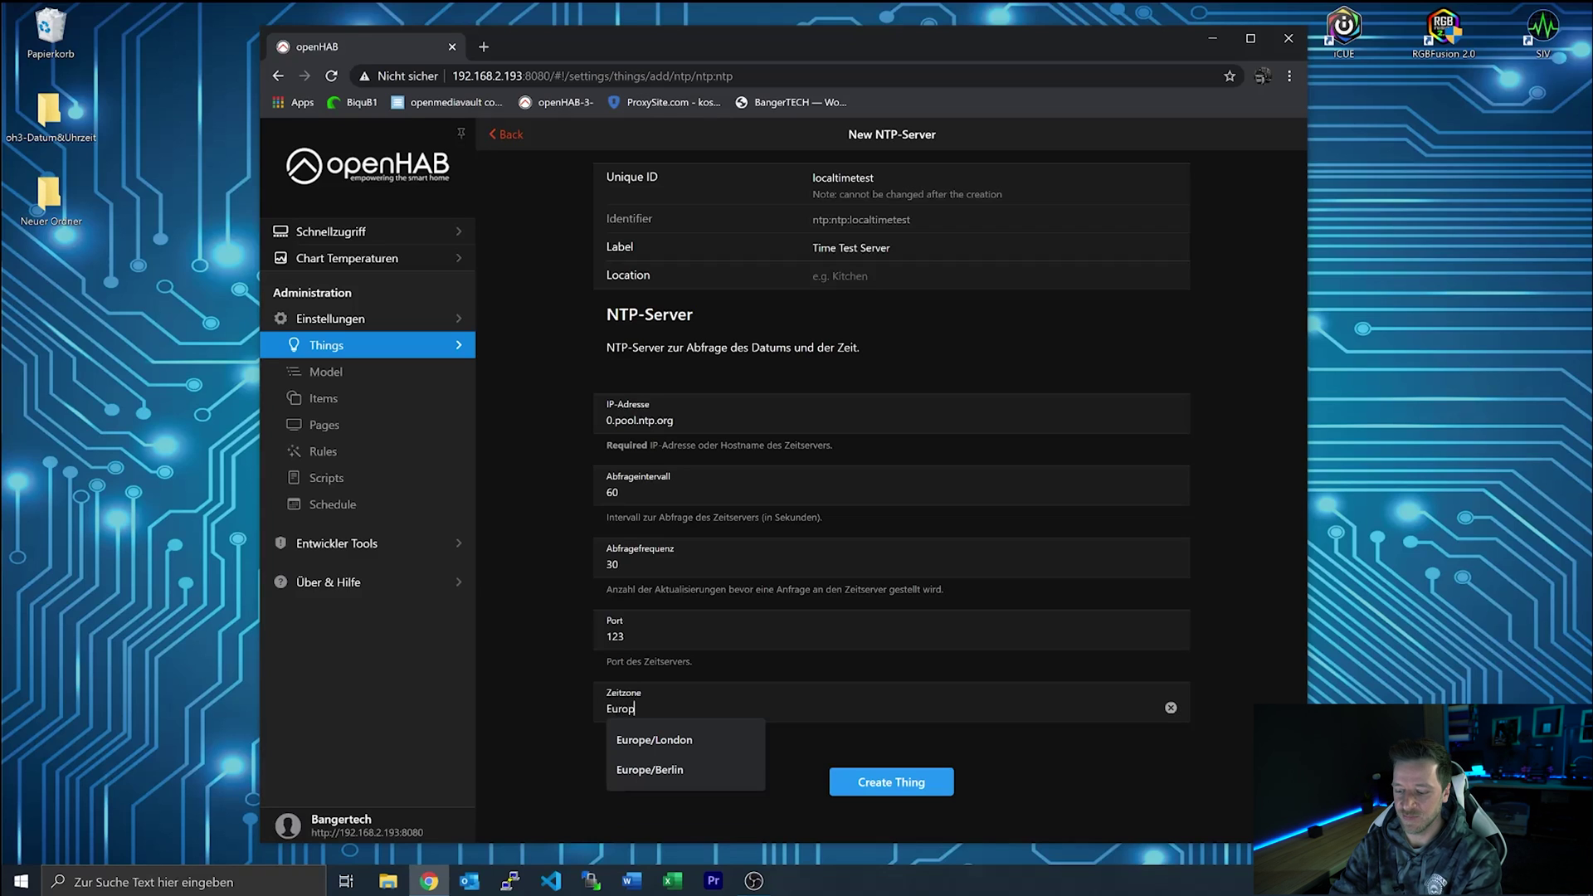
pyautogui.write('e/Berlin')
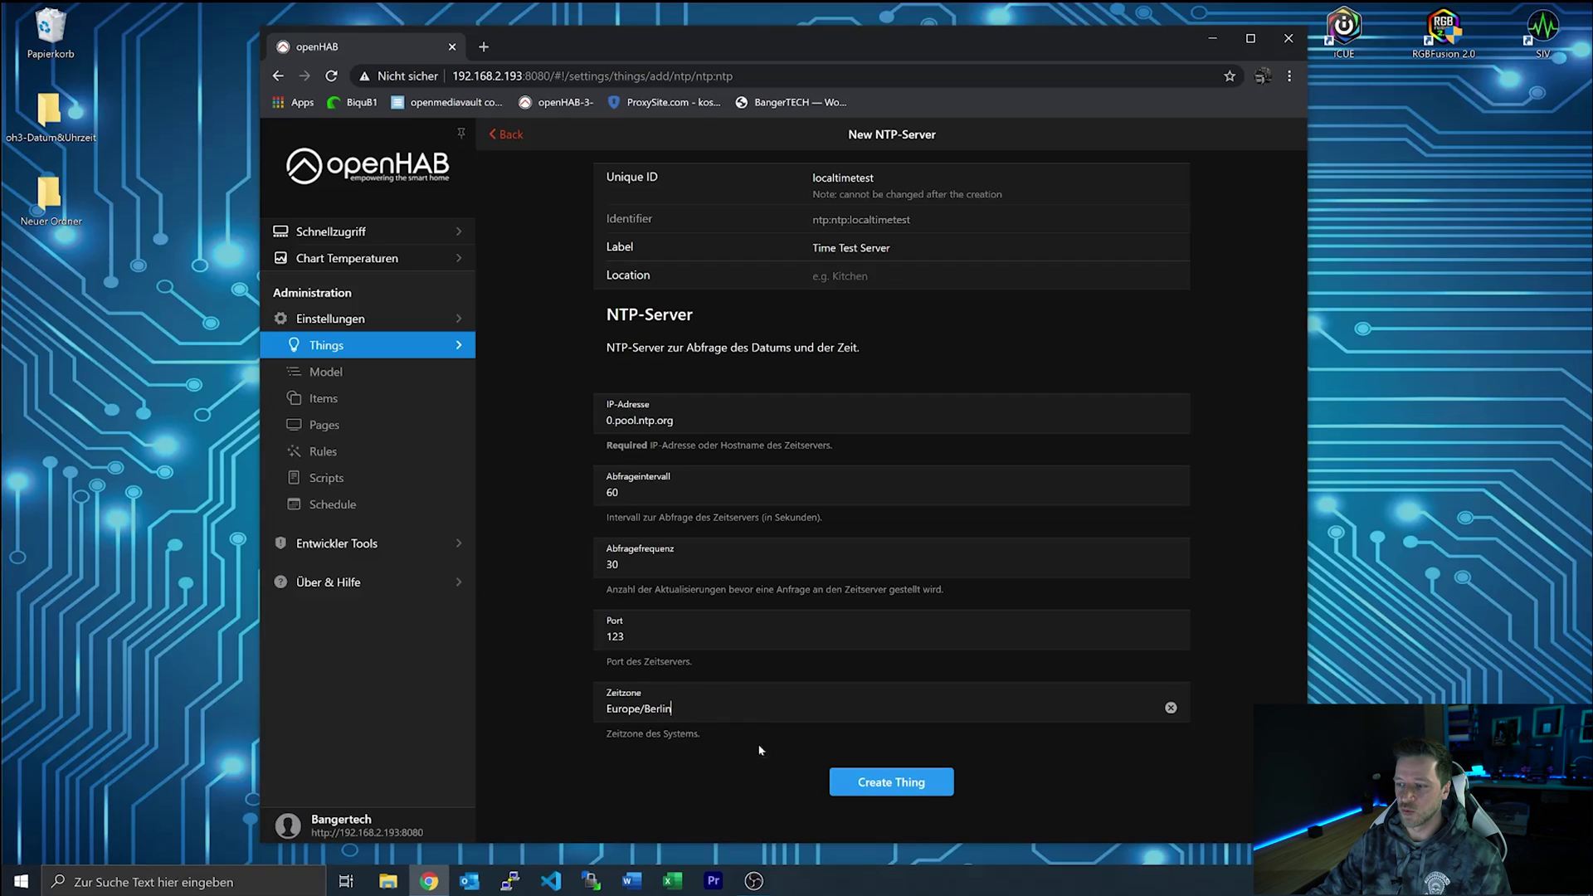
pyautogui.click(916, 789)
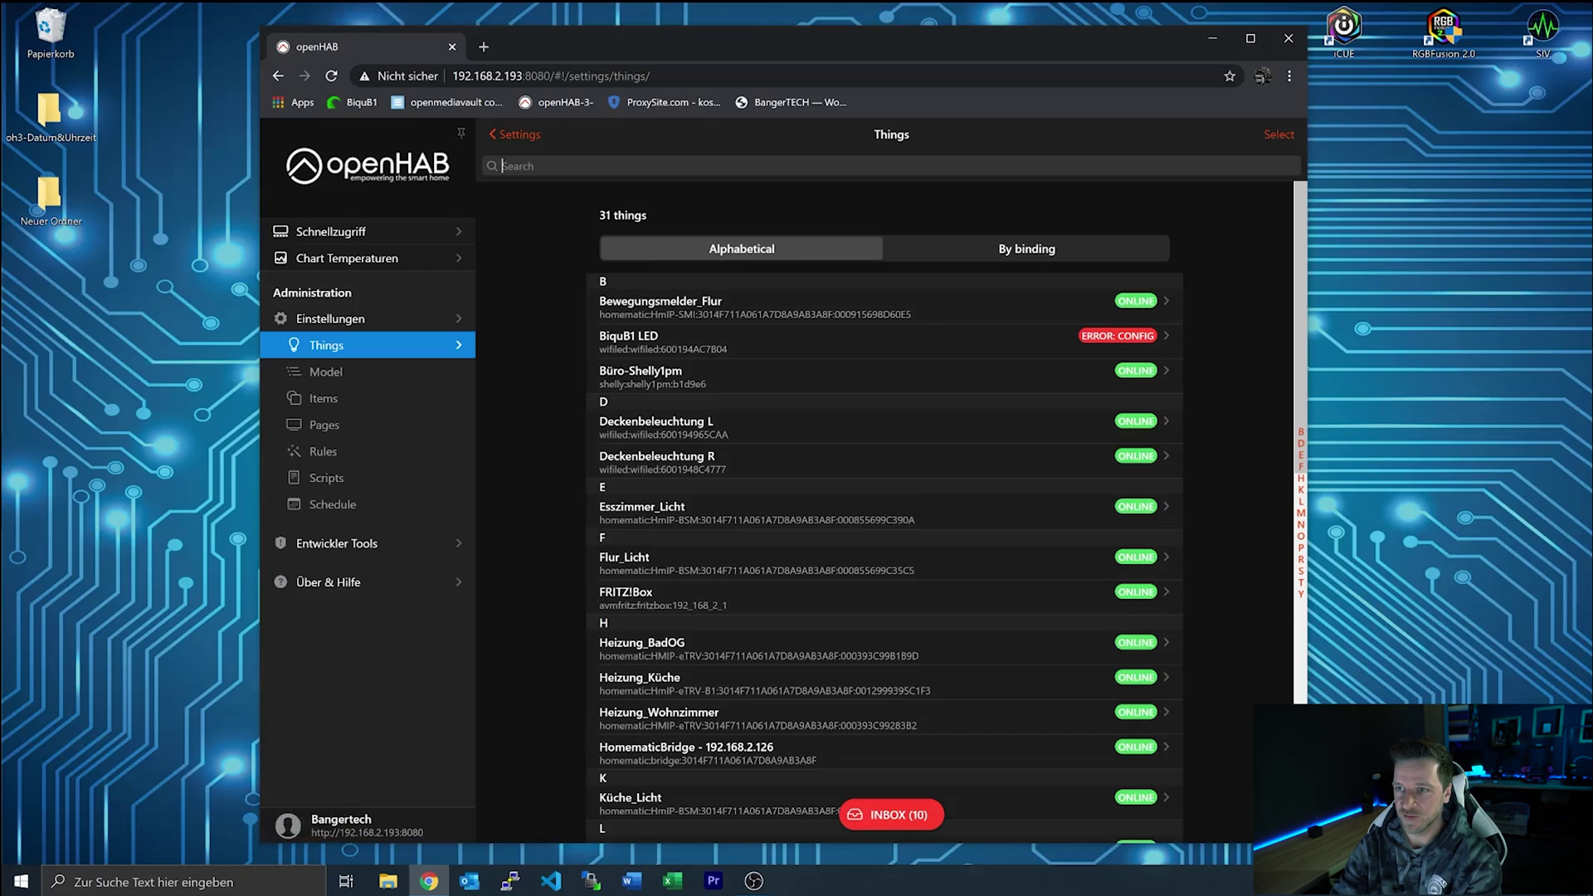
# Search the Things list for "ntp" and open the channels of Time Test Server.
pyautogui.write('ntp')
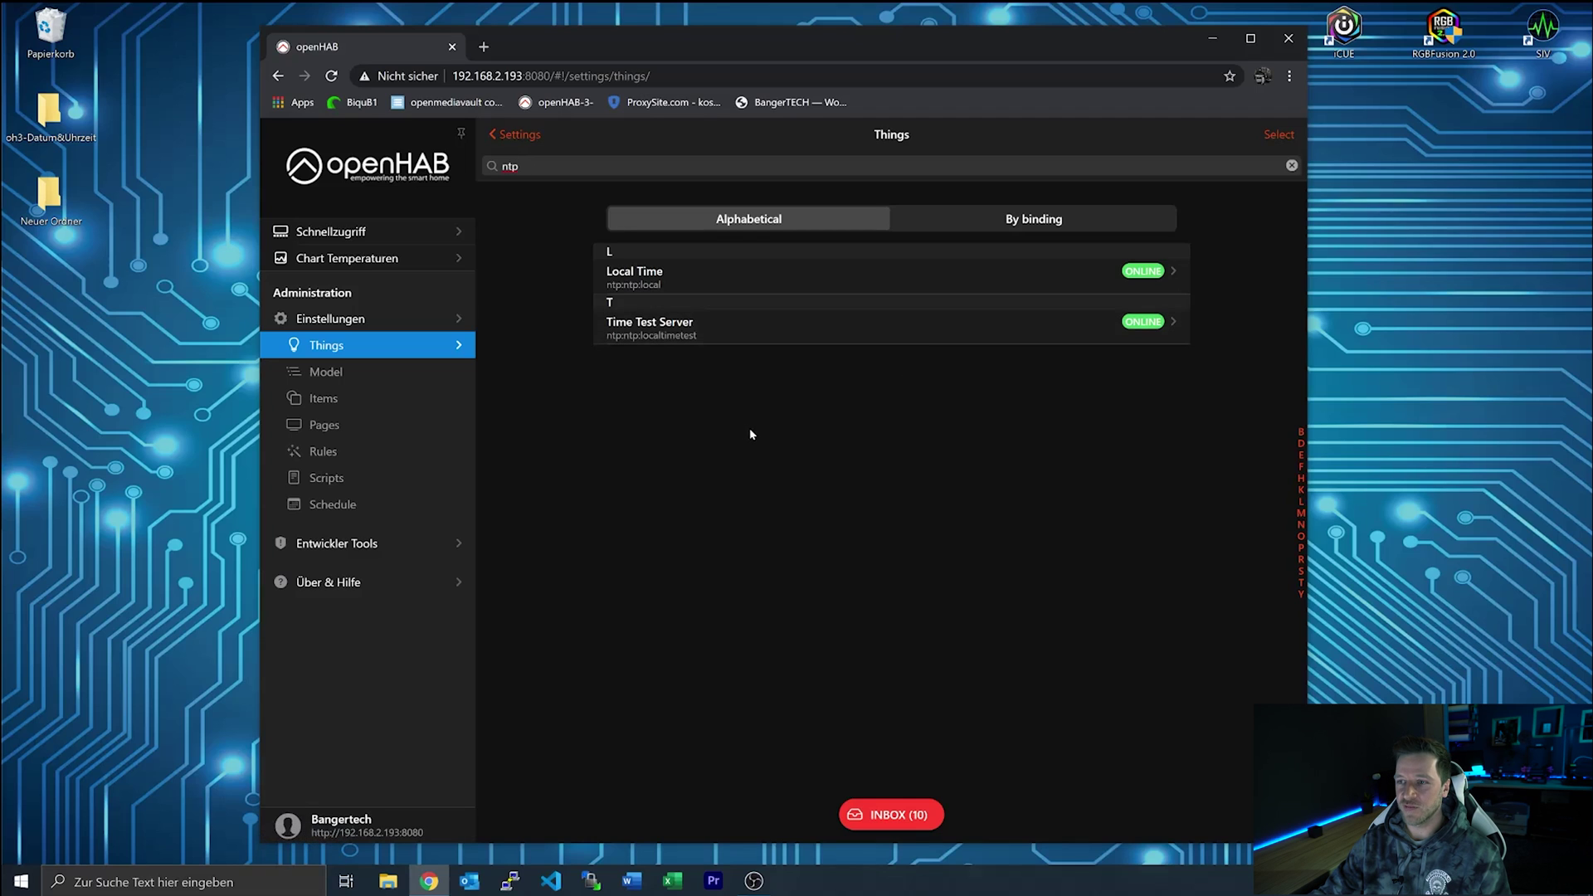
pyautogui.click(811, 336)
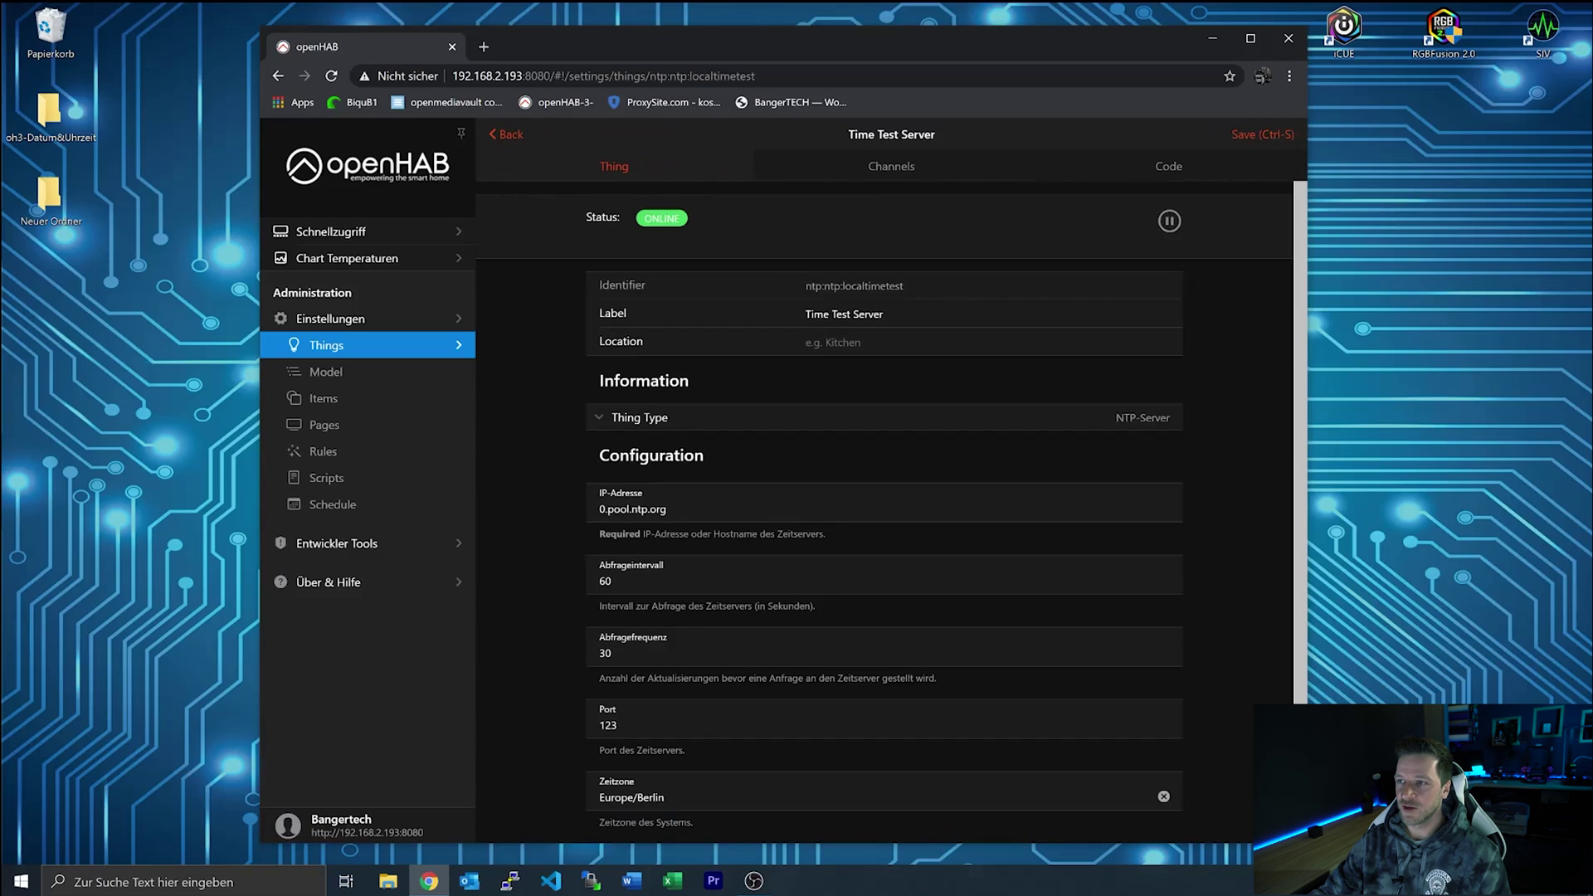
pyautogui.click(890, 170)
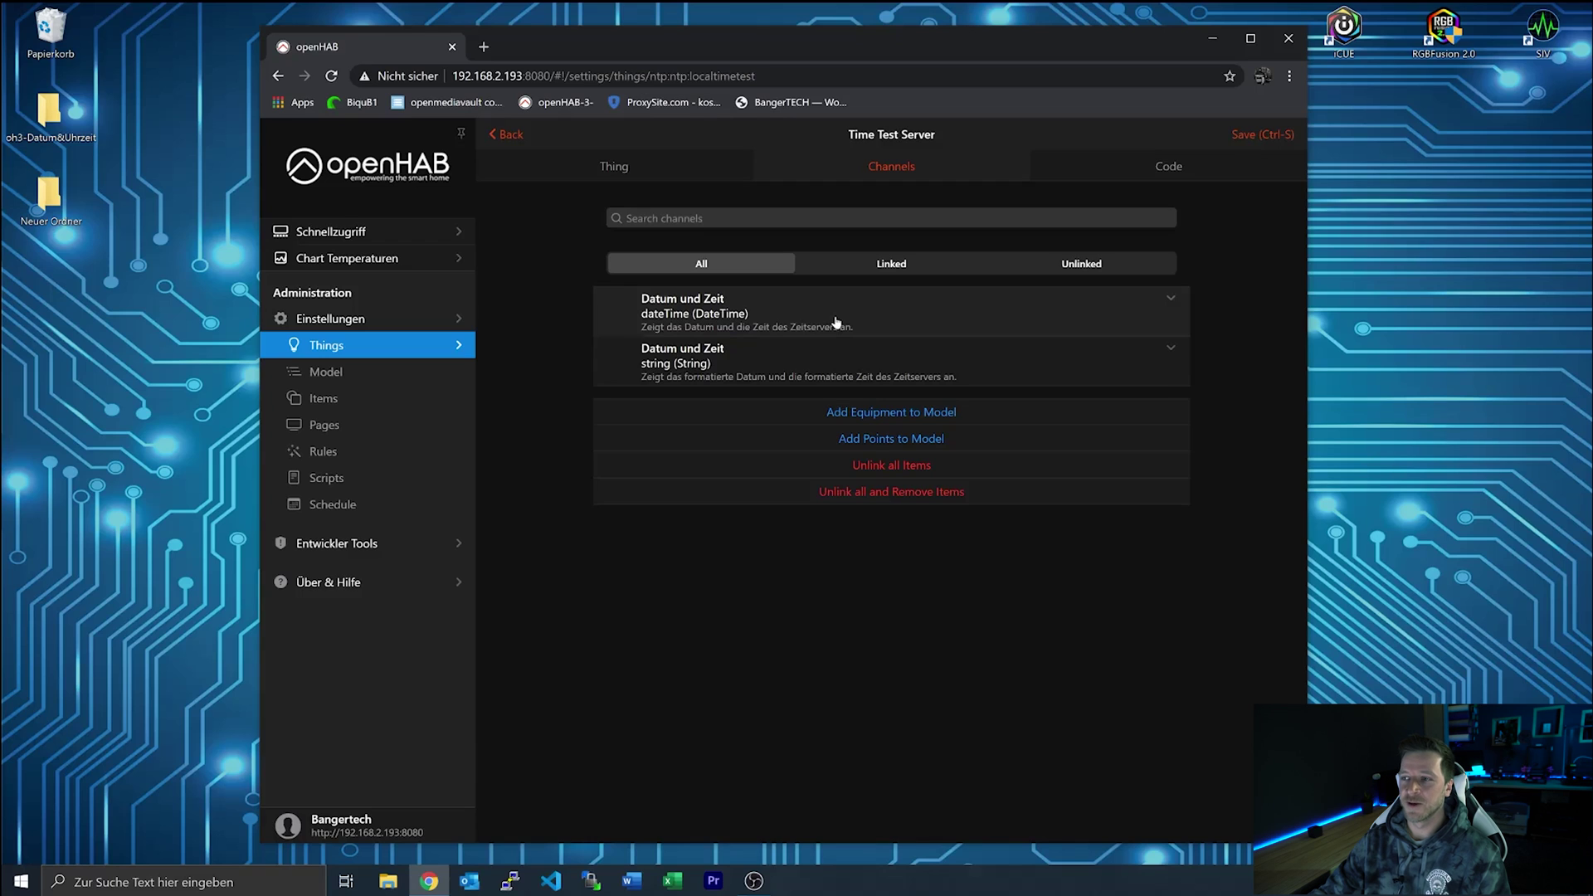
# Link the dateTime channel to a new item labelled Datum und Zeit Test without a profile, and save the thing.
pyautogui.click(932, 319)
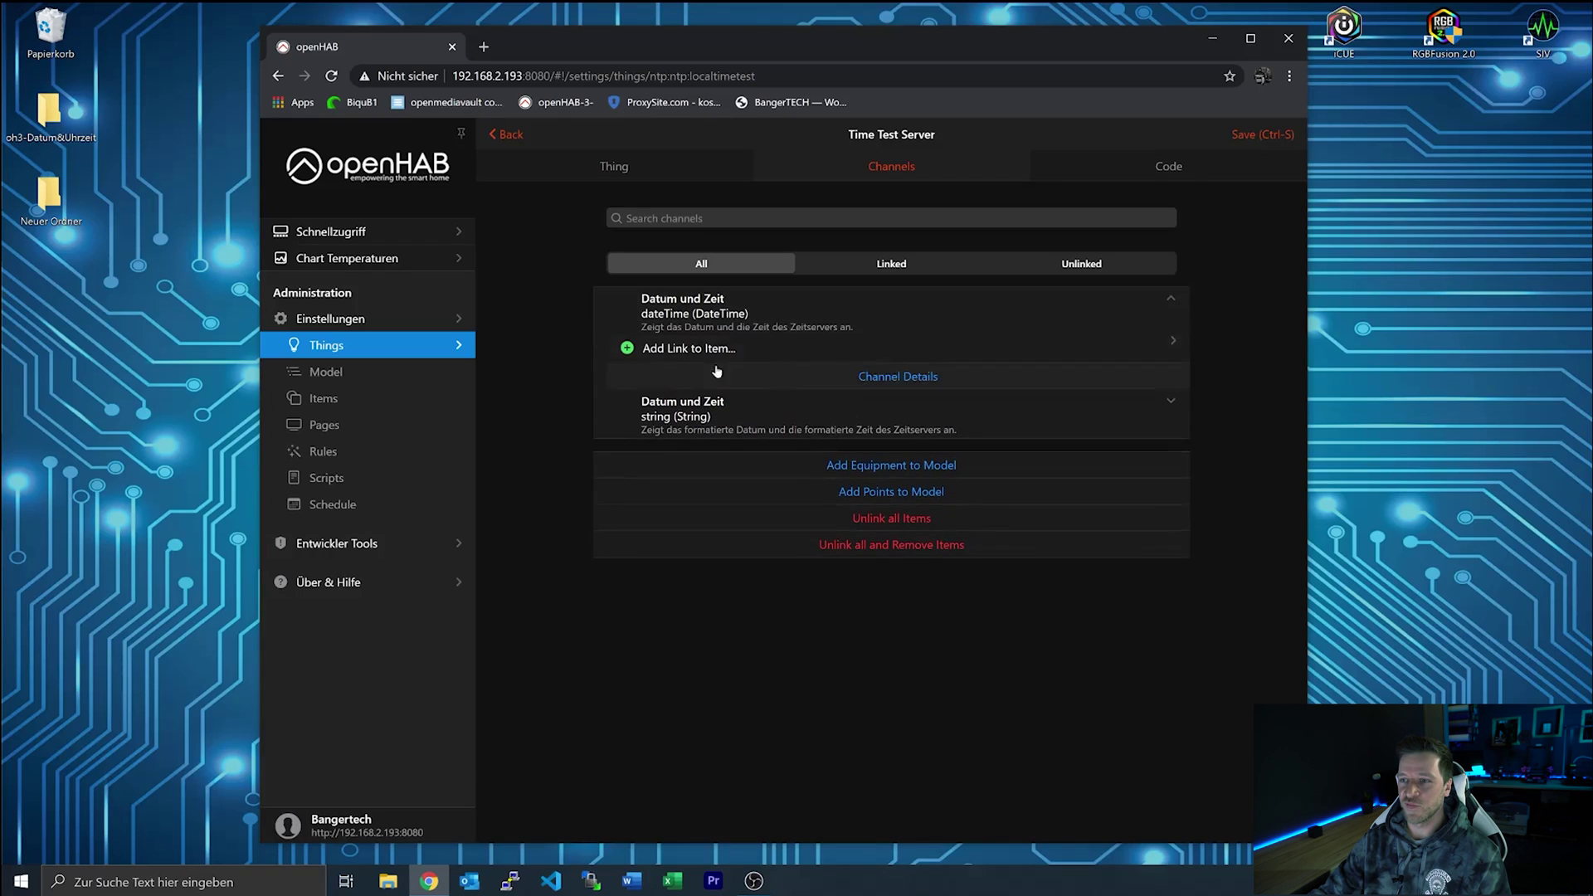
pyautogui.click(629, 350)
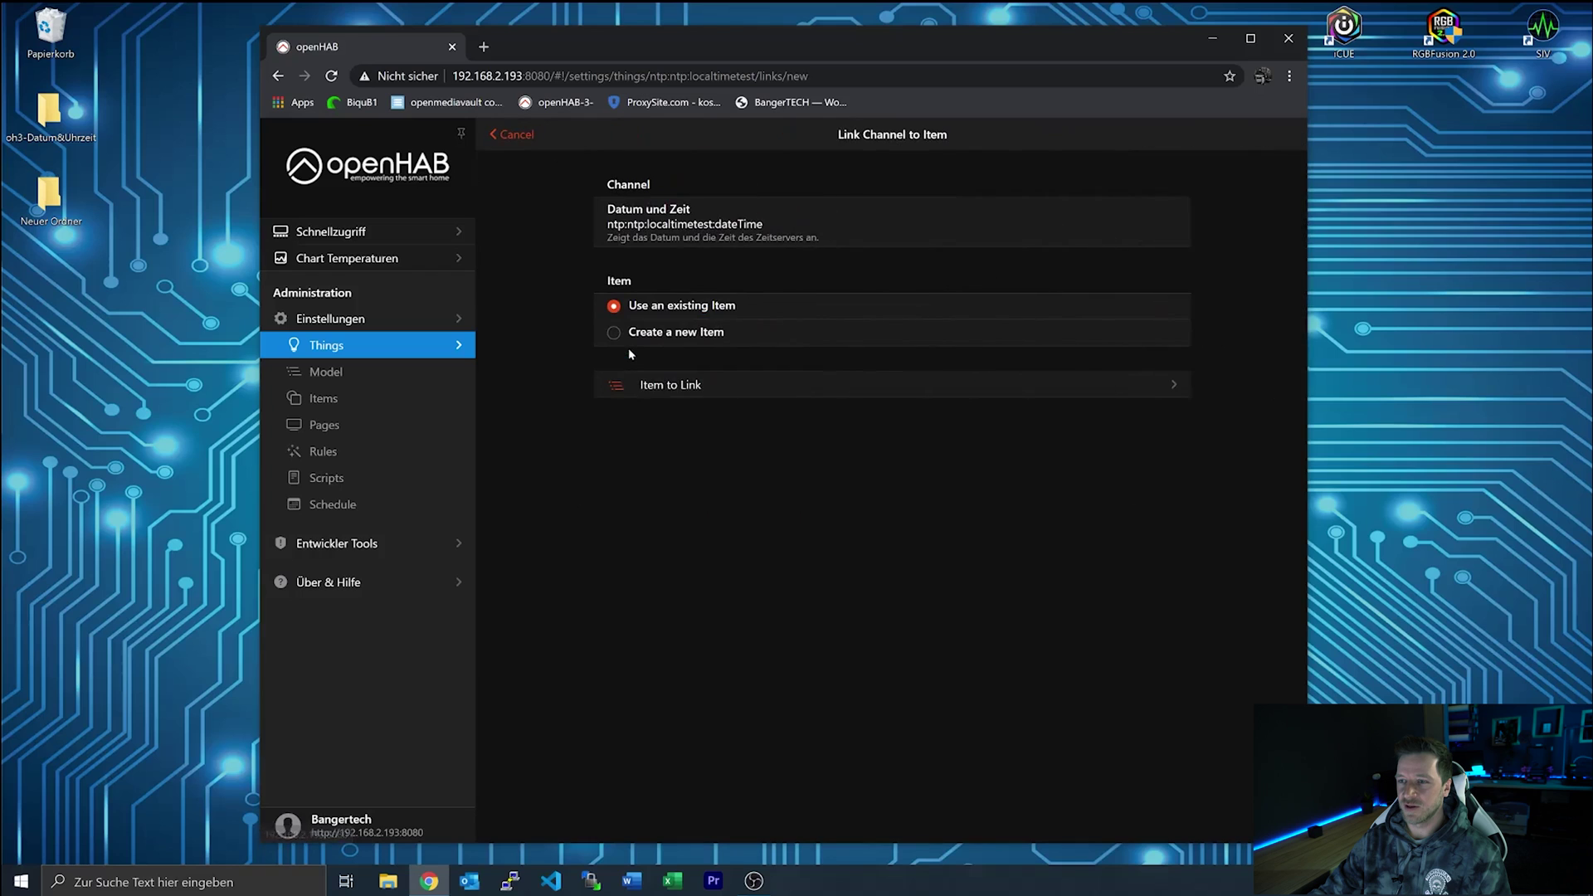
pyautogui.click(607, 335)
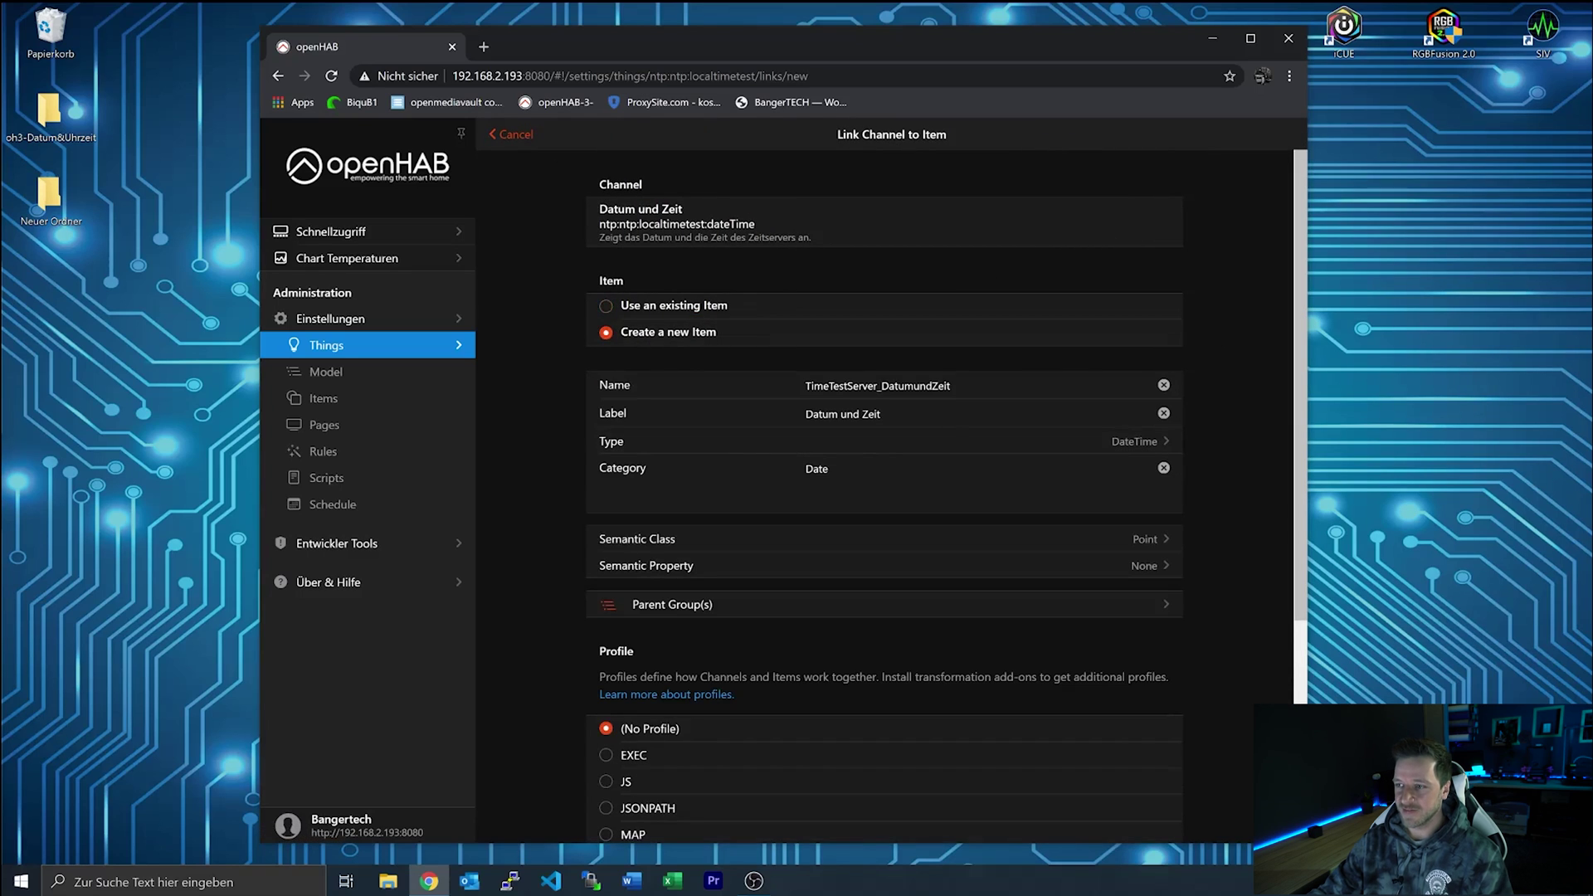
pyautogui.click(883, 414)
pyautogui.write('Test')
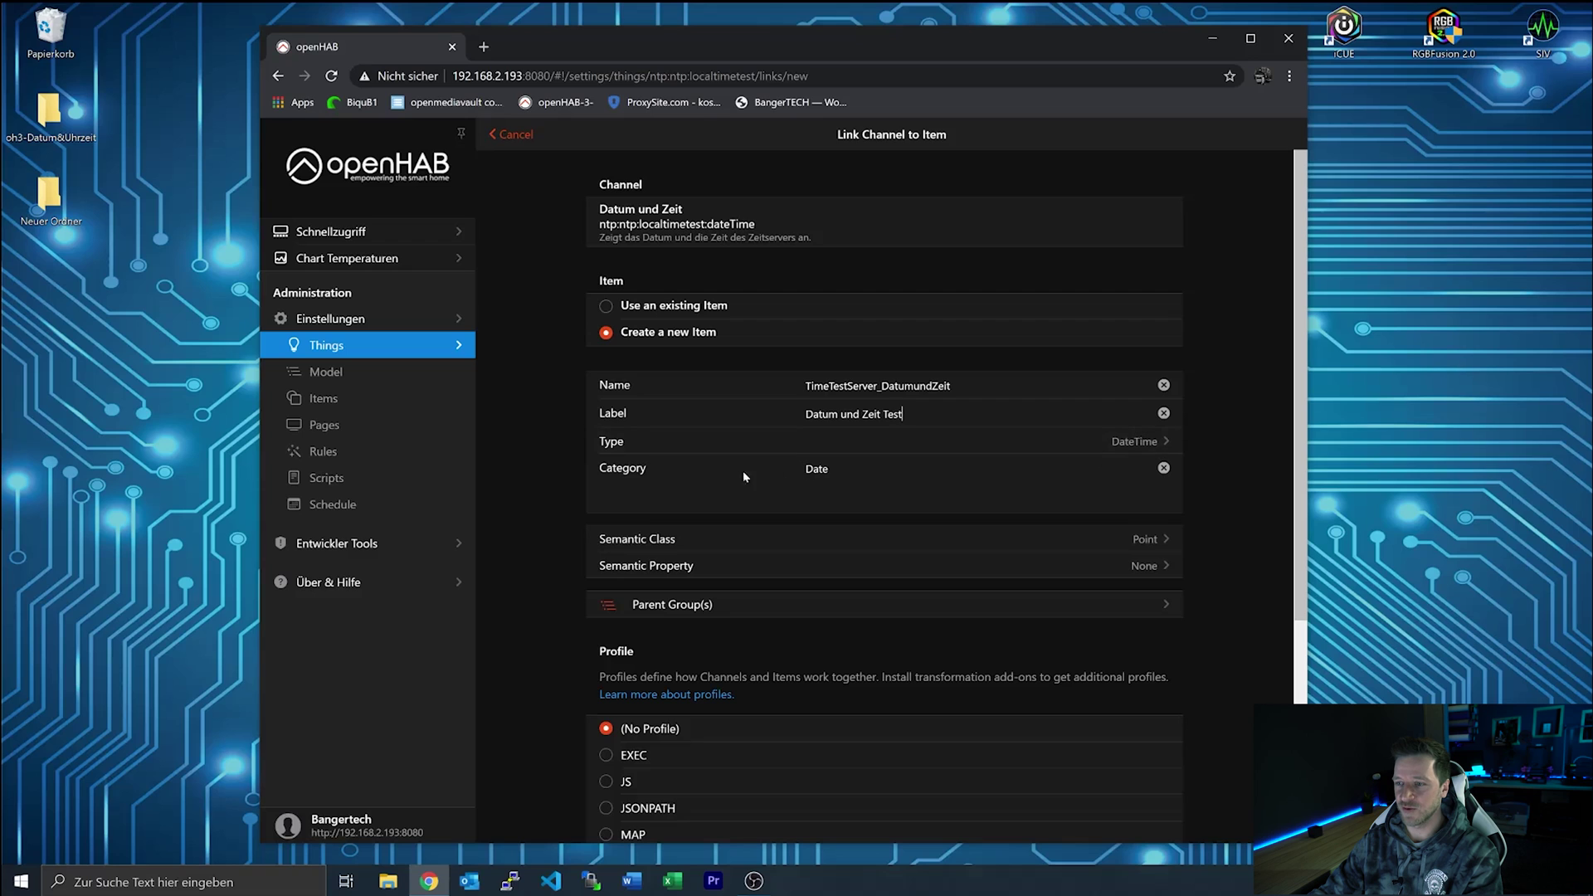
pyautogui.scroll(-2, 1000, 571)
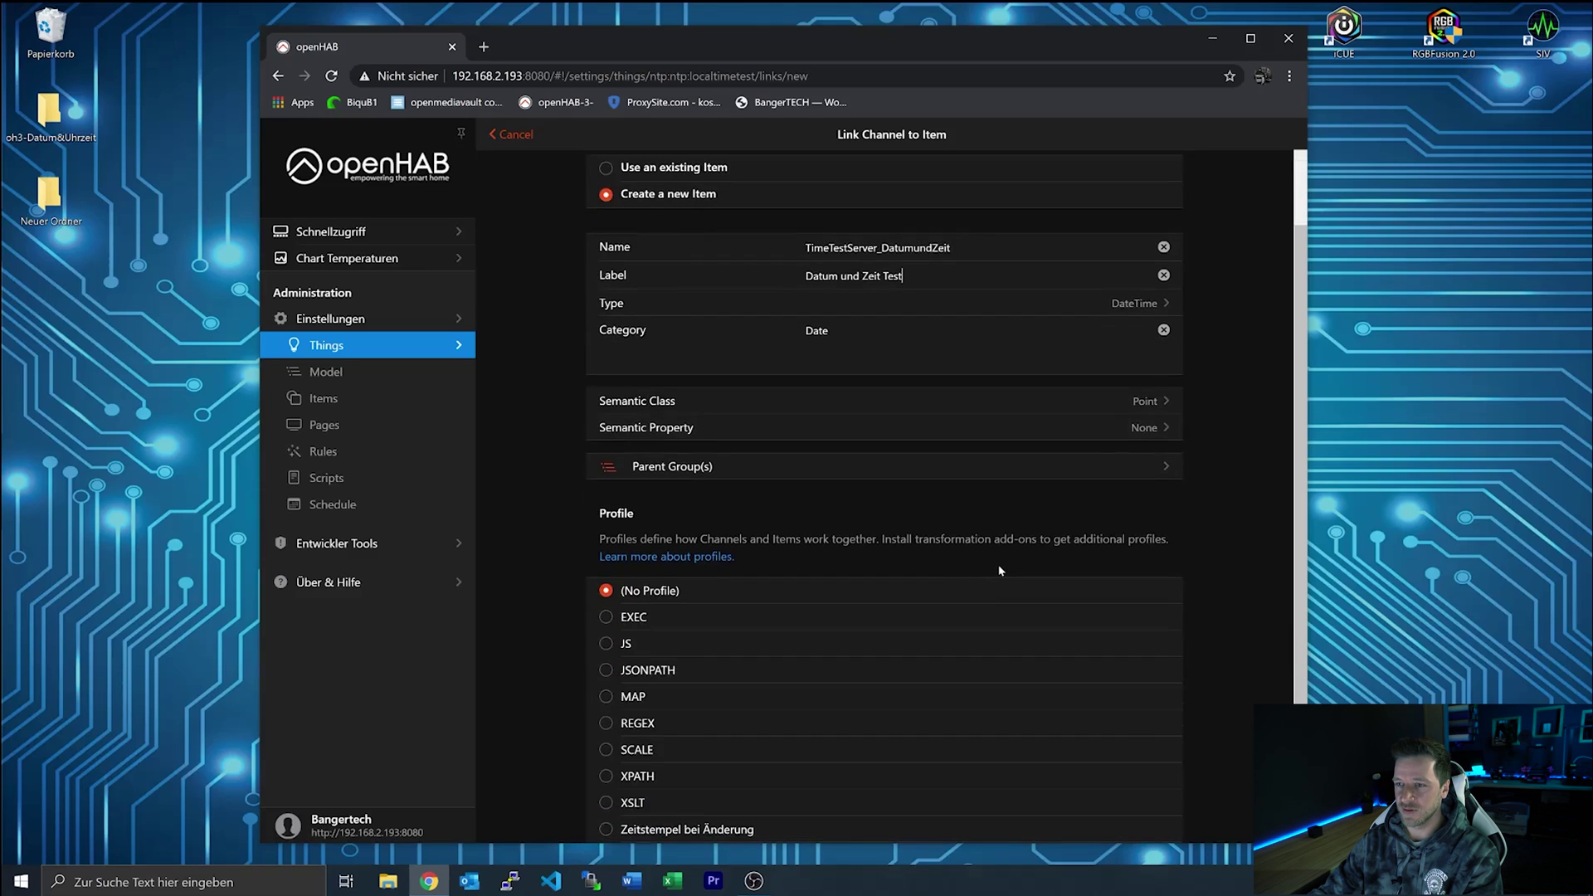
pyautogui.scroll(-2, 999, 571)
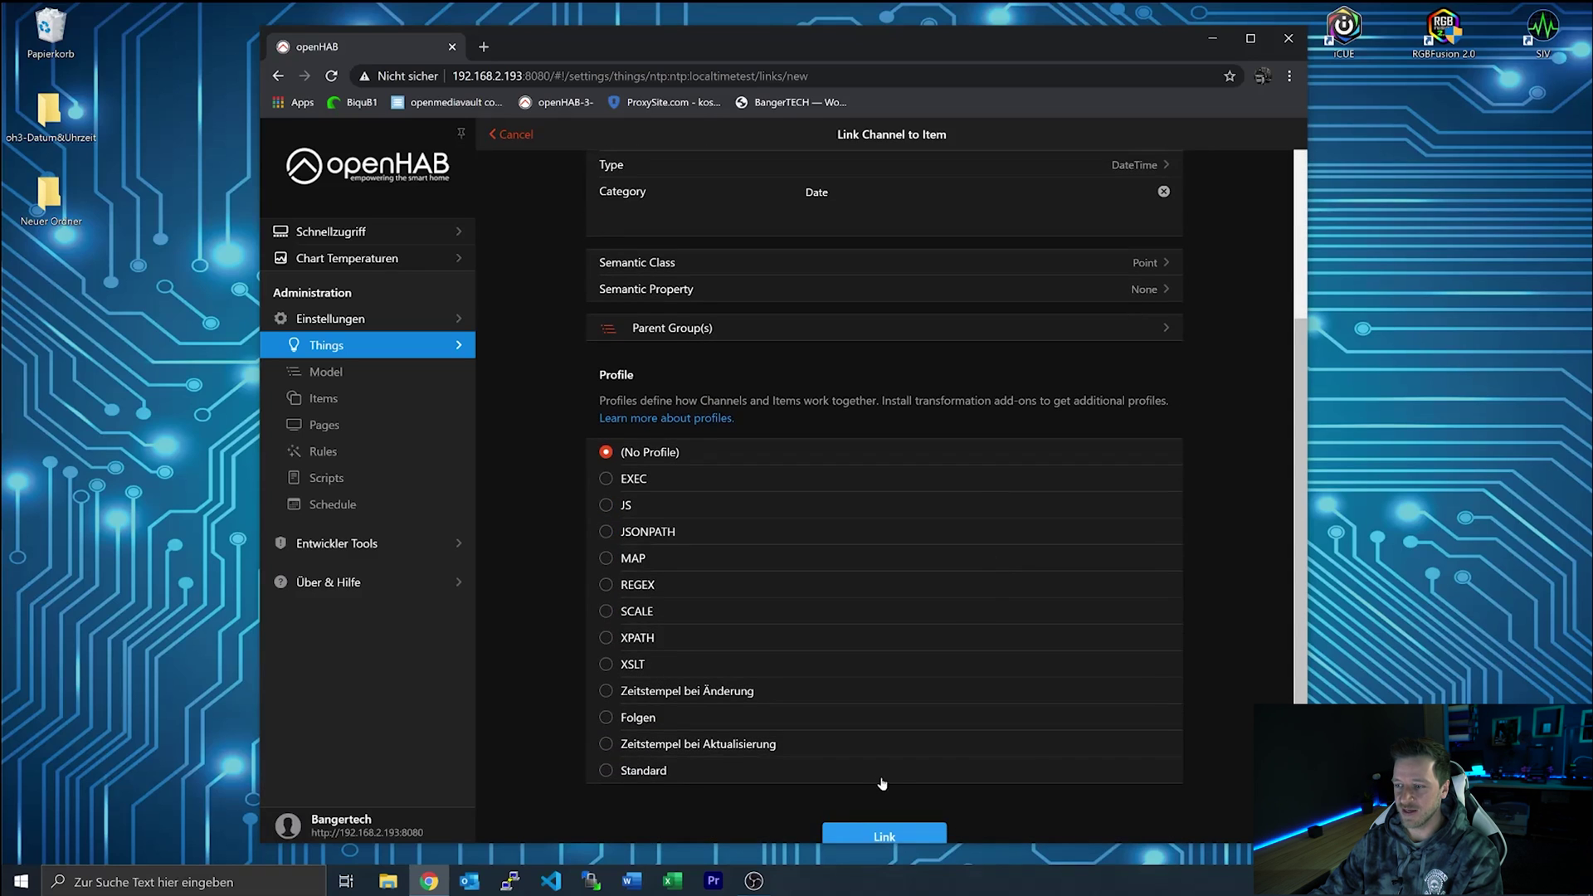
pyautogui.scroll(-1, 882, 783)
pyautogui.click(891, 809)
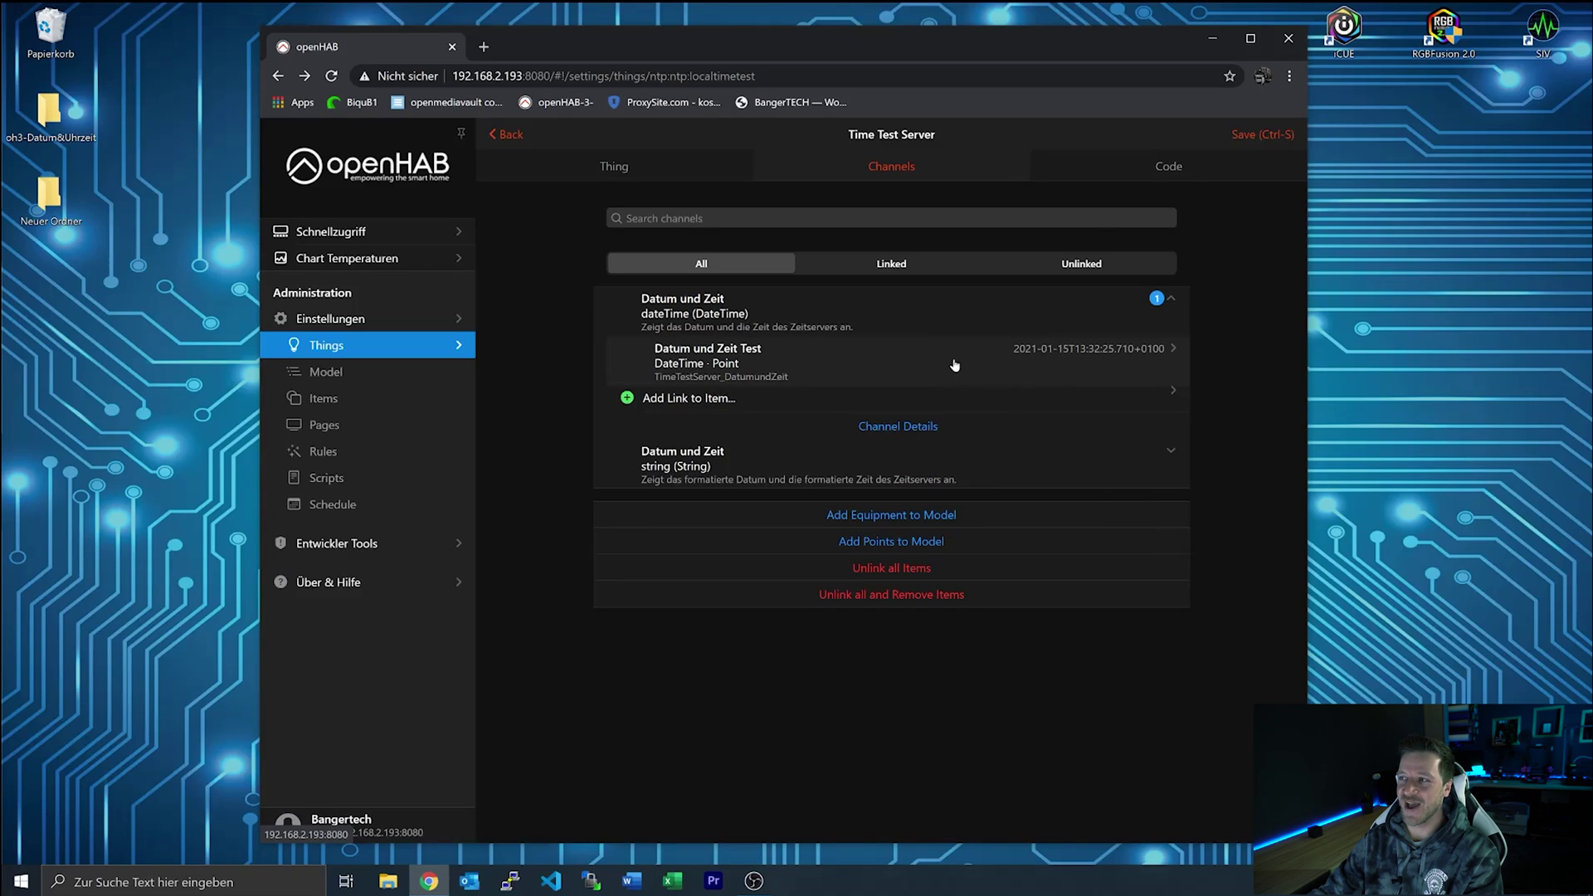
pyautogui.click(1249, 137)
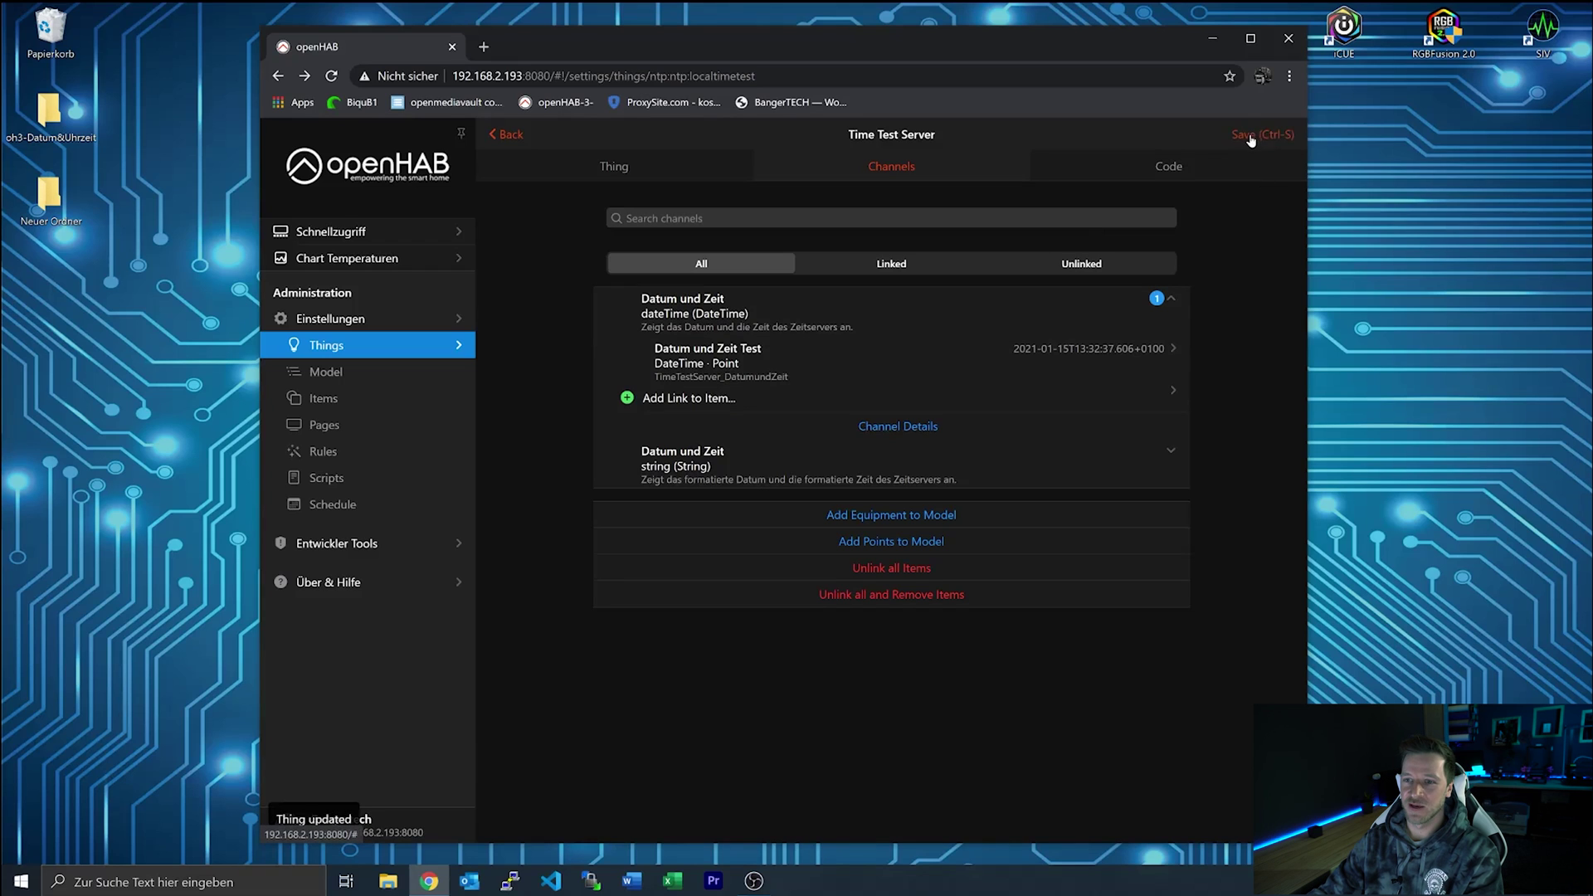
# Compare the Datum und Zeit and Datum und Zeit Test points in the semantic model.
pyautogui.click(337, 377)
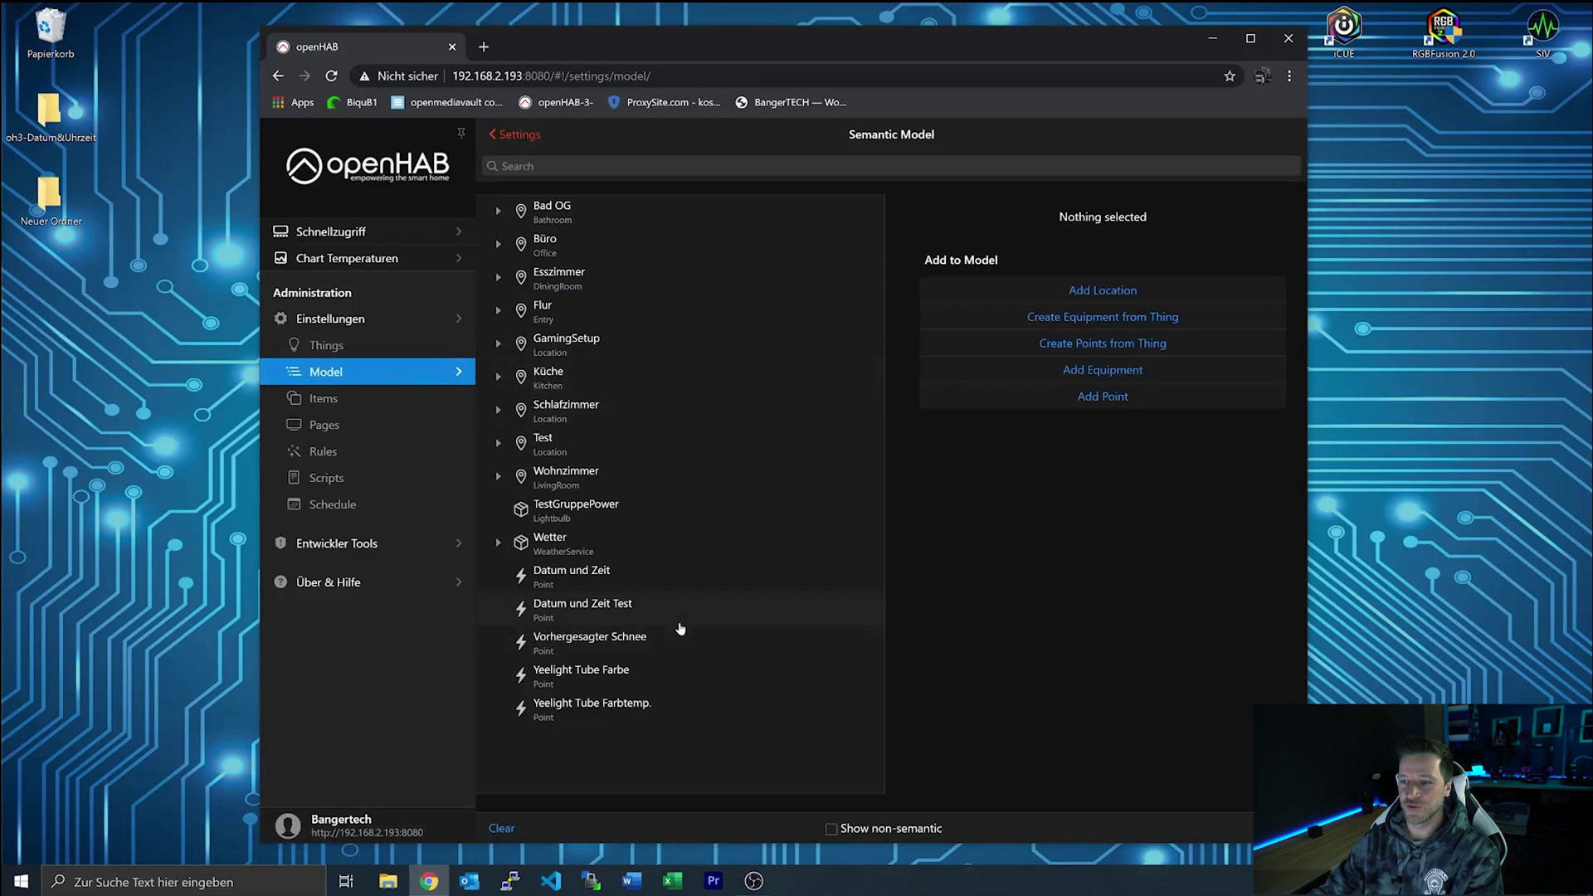
pyautogui.click(612, 581)
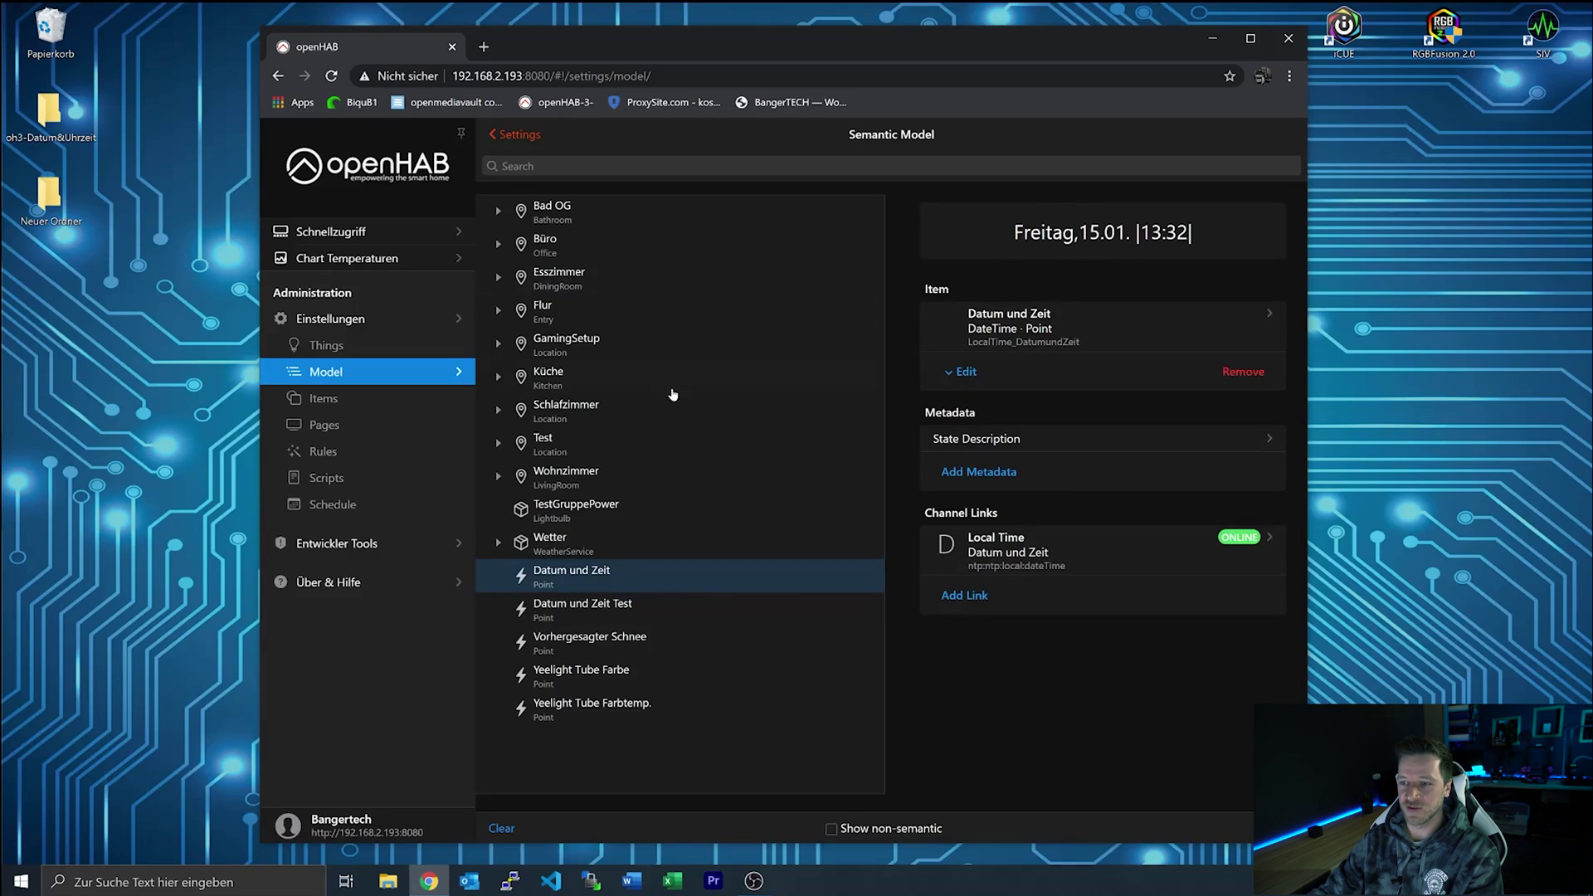
pyautogui.click(635, 612)
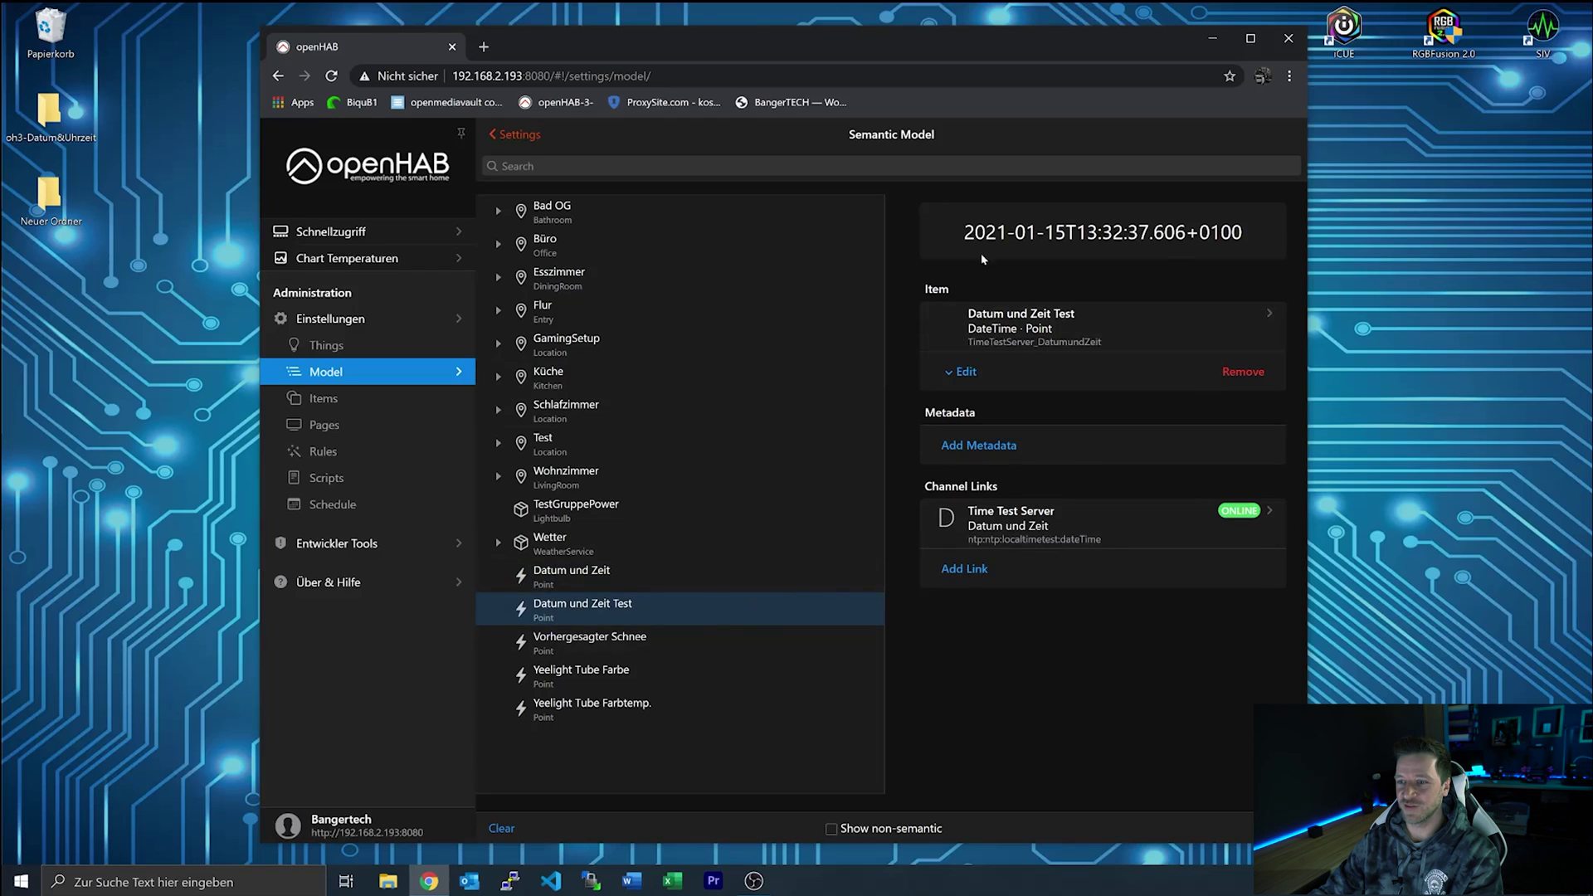
pyautogui.click(685, 579)
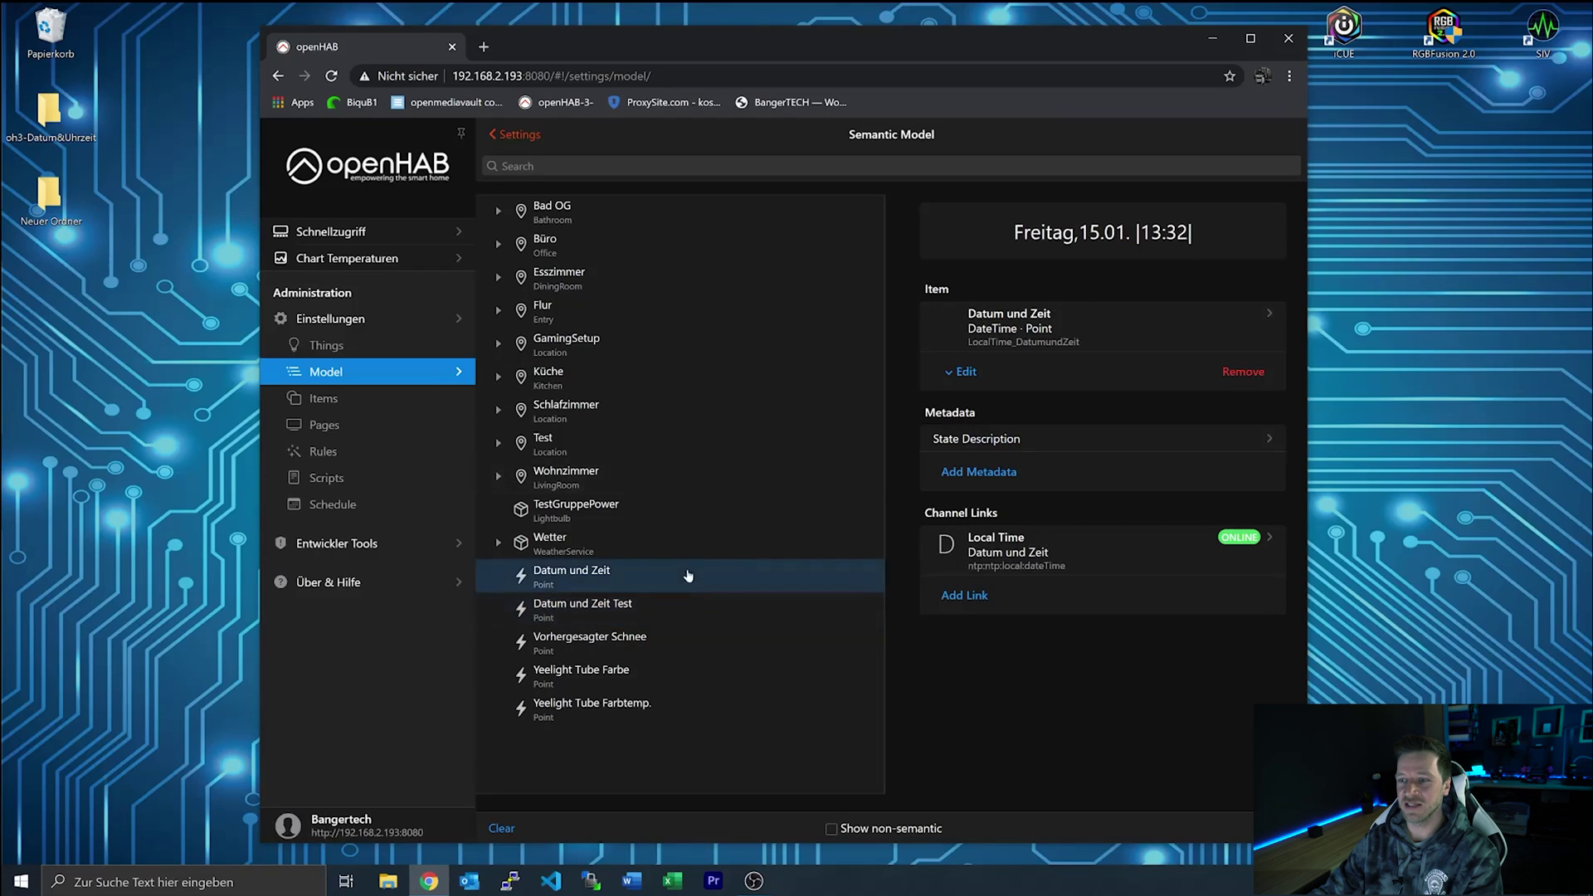
# Add State Description metadata to Datum und Zeit Test with the pattern %1$tA, %1$td.%1$tm. %1$tH:%1$tM and save it.
pyautogui.click(648, 623)
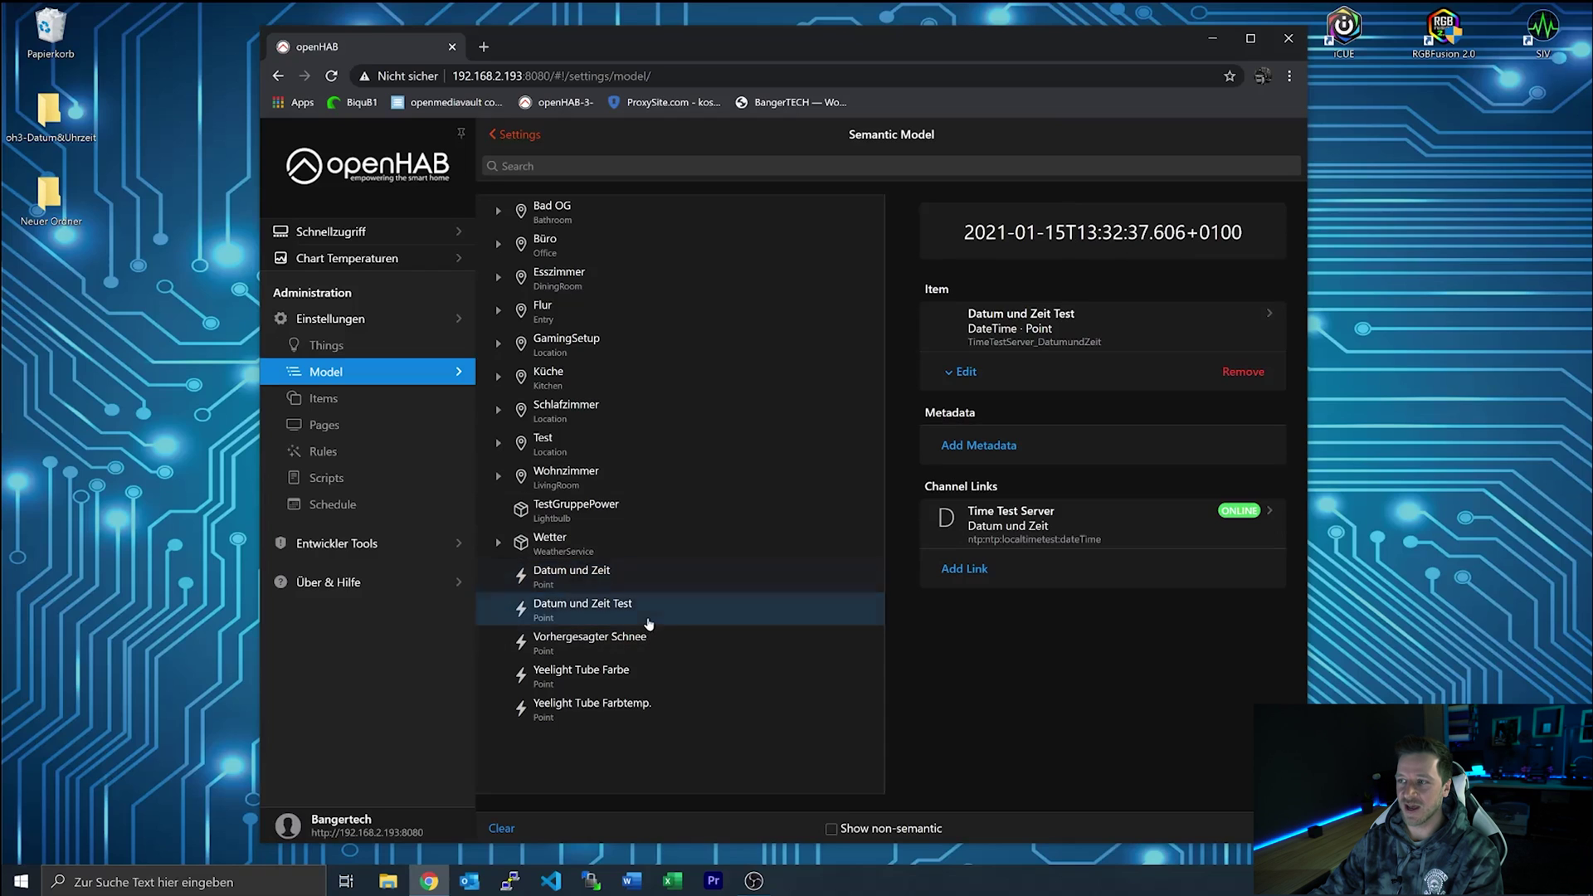
pyautogui.click(998, 454)
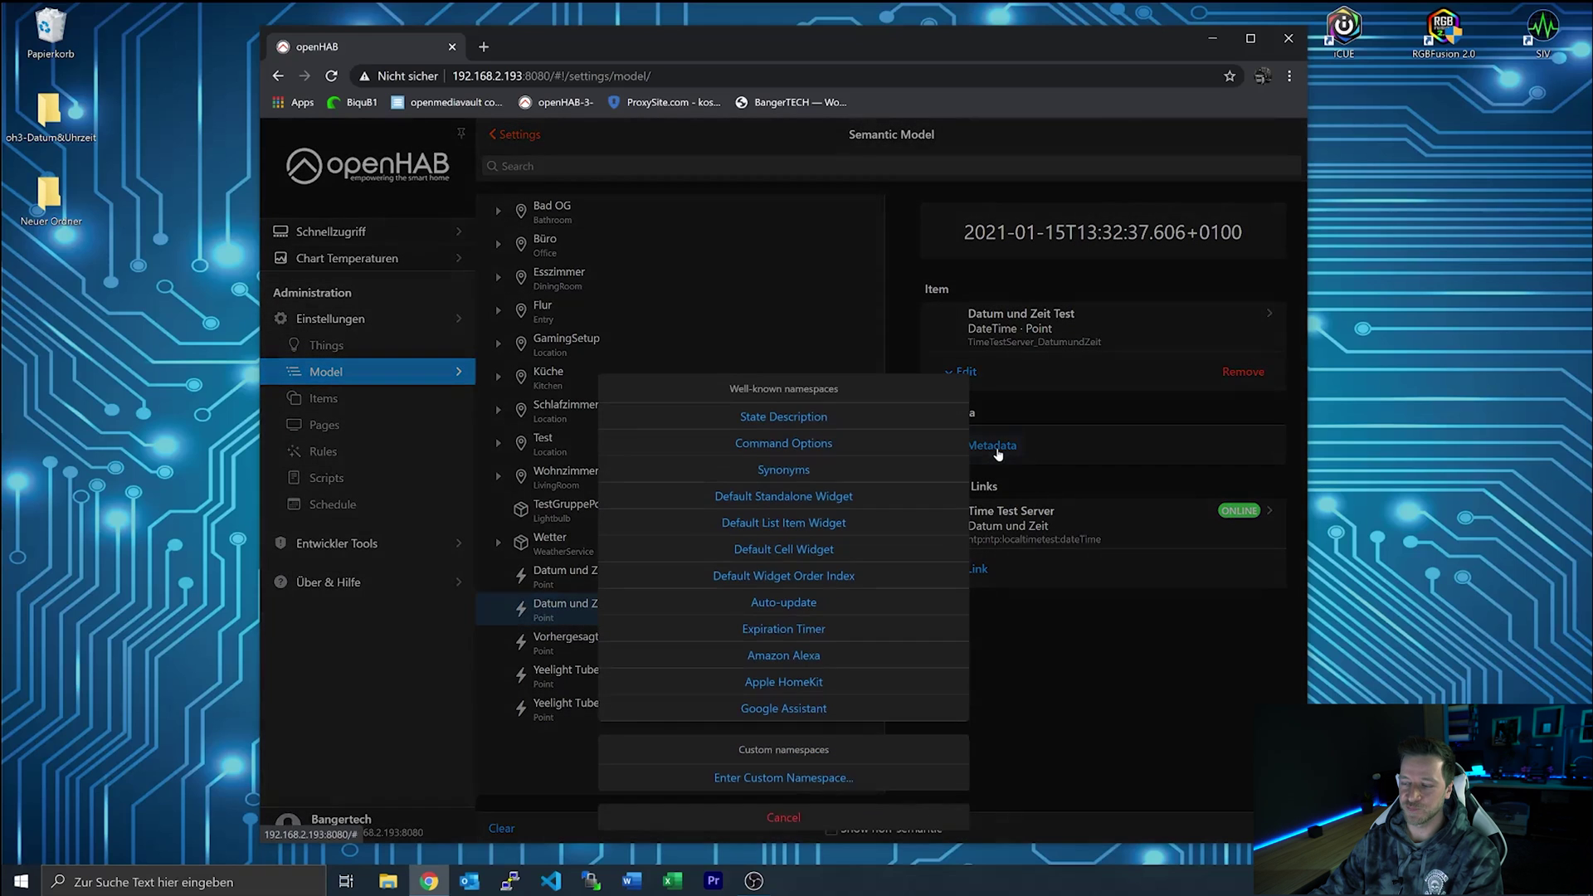
pyautogui.click(772, 421)
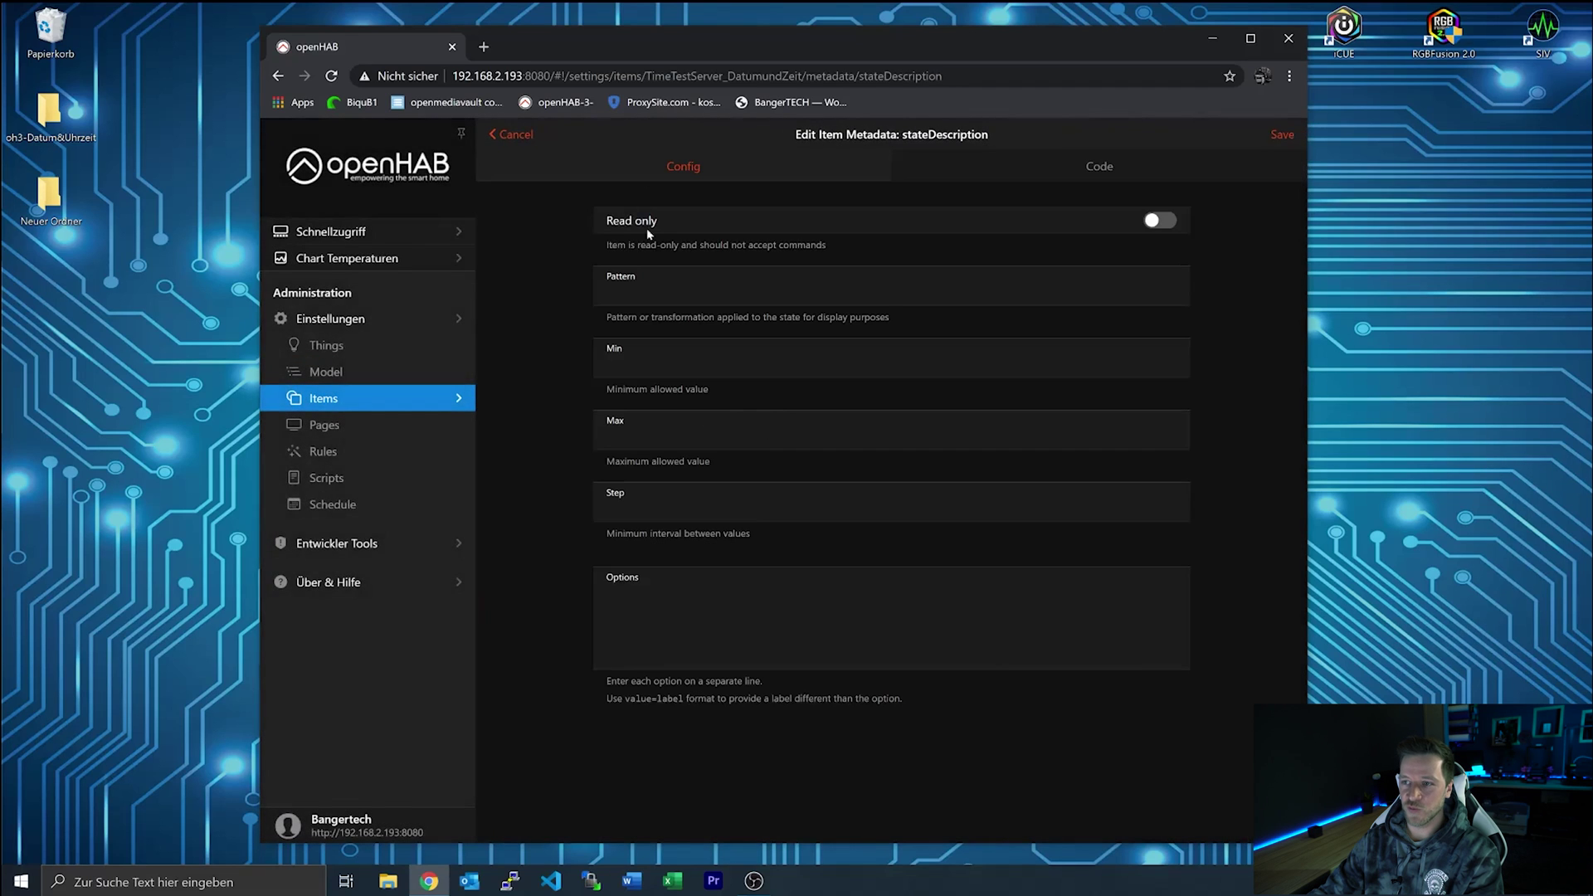
pyautogui.click(644, 281)
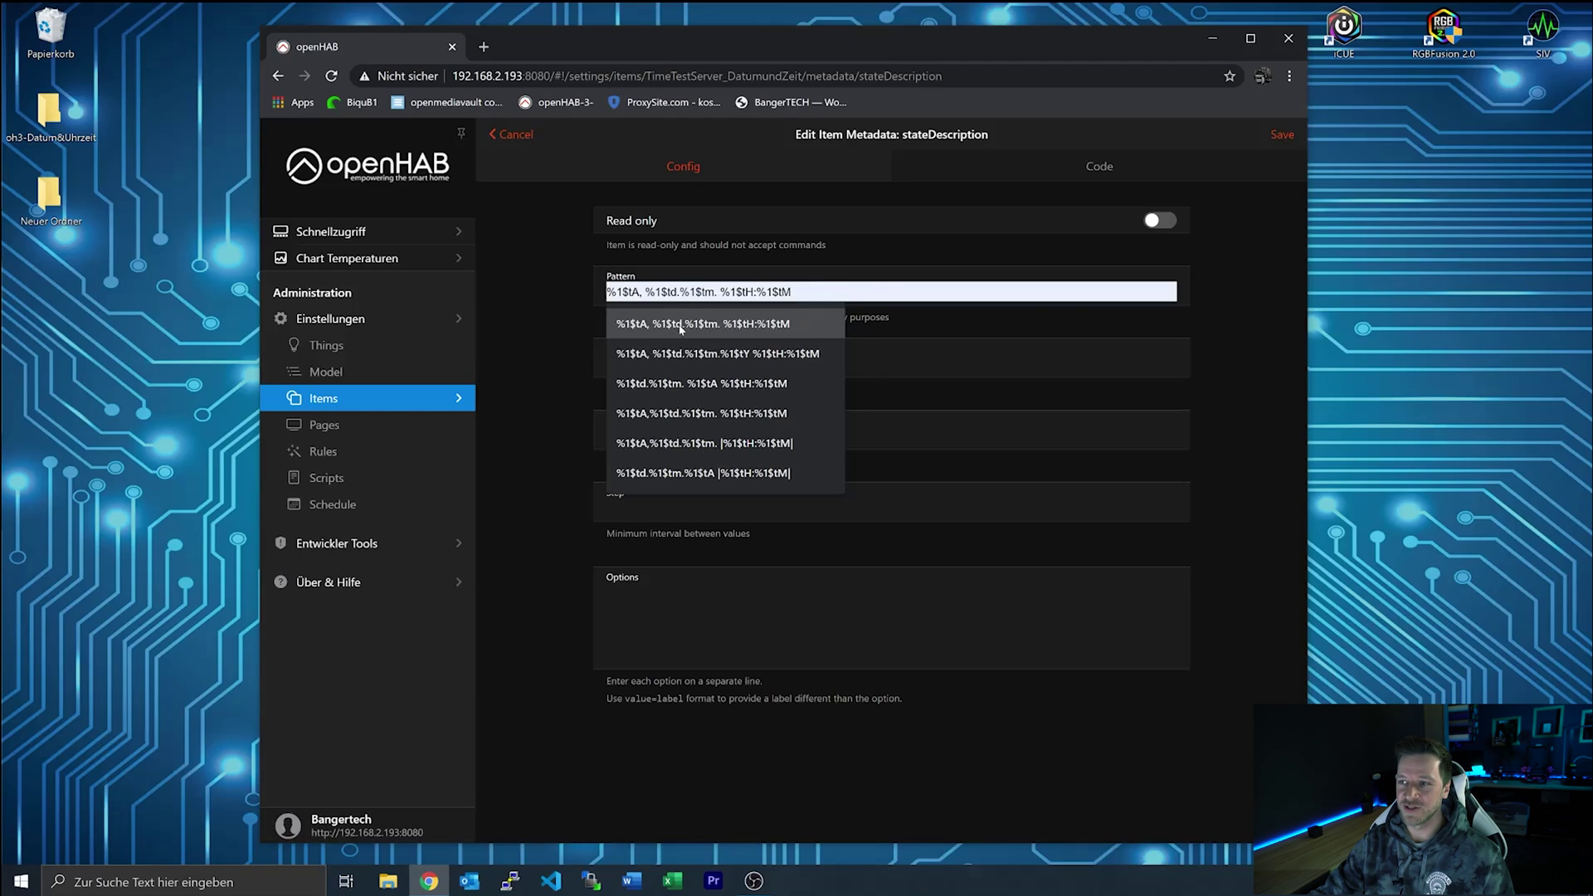
pyautogui.click(741, 327)
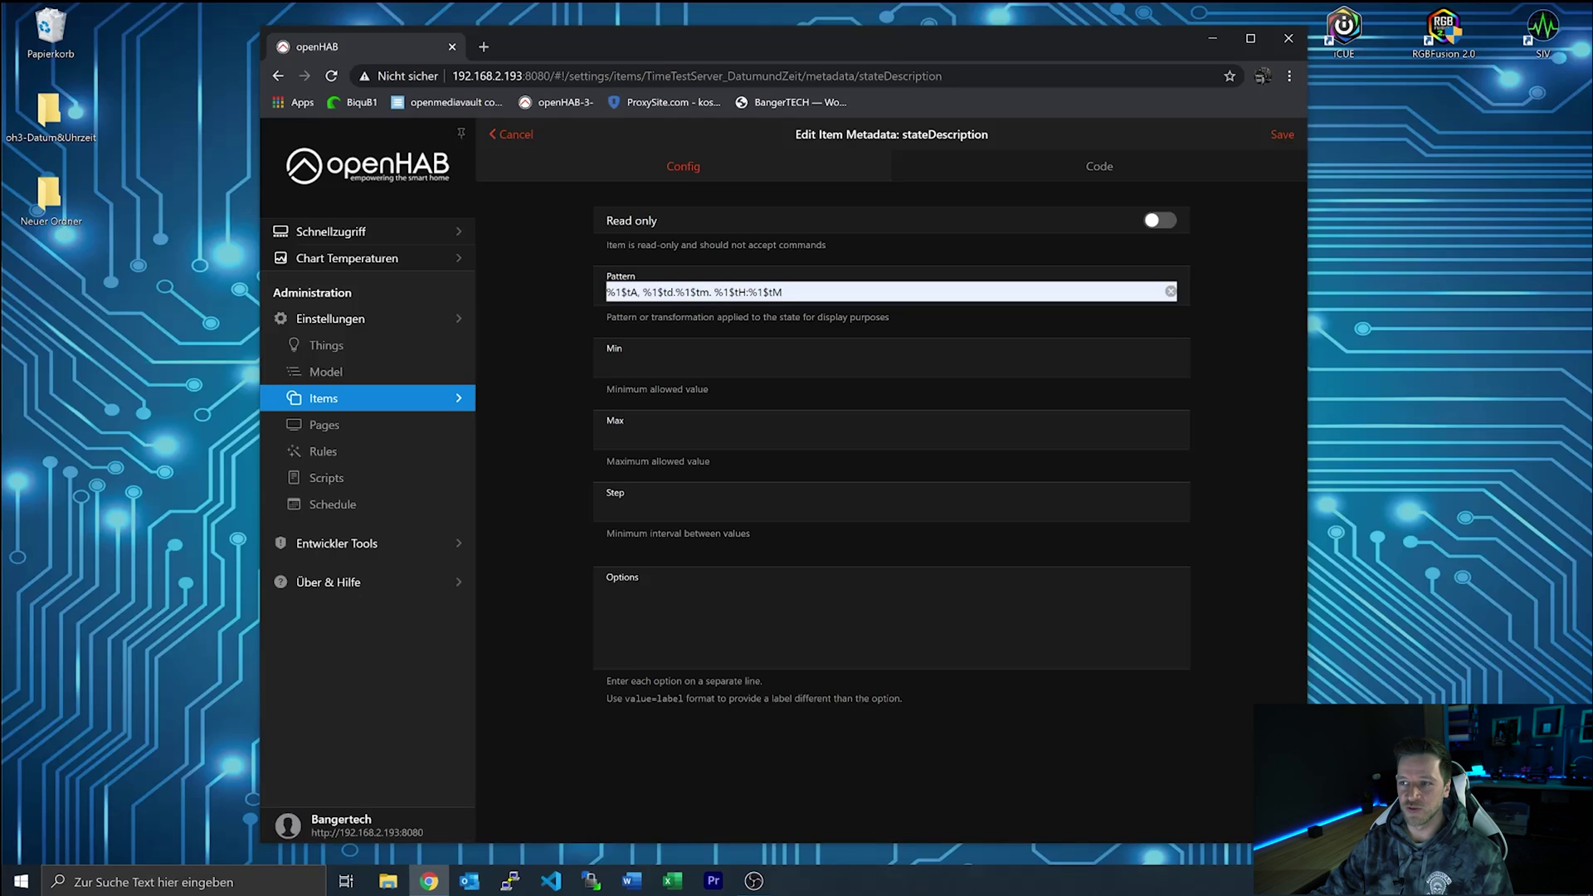
pyautogui.click(1284, 134)
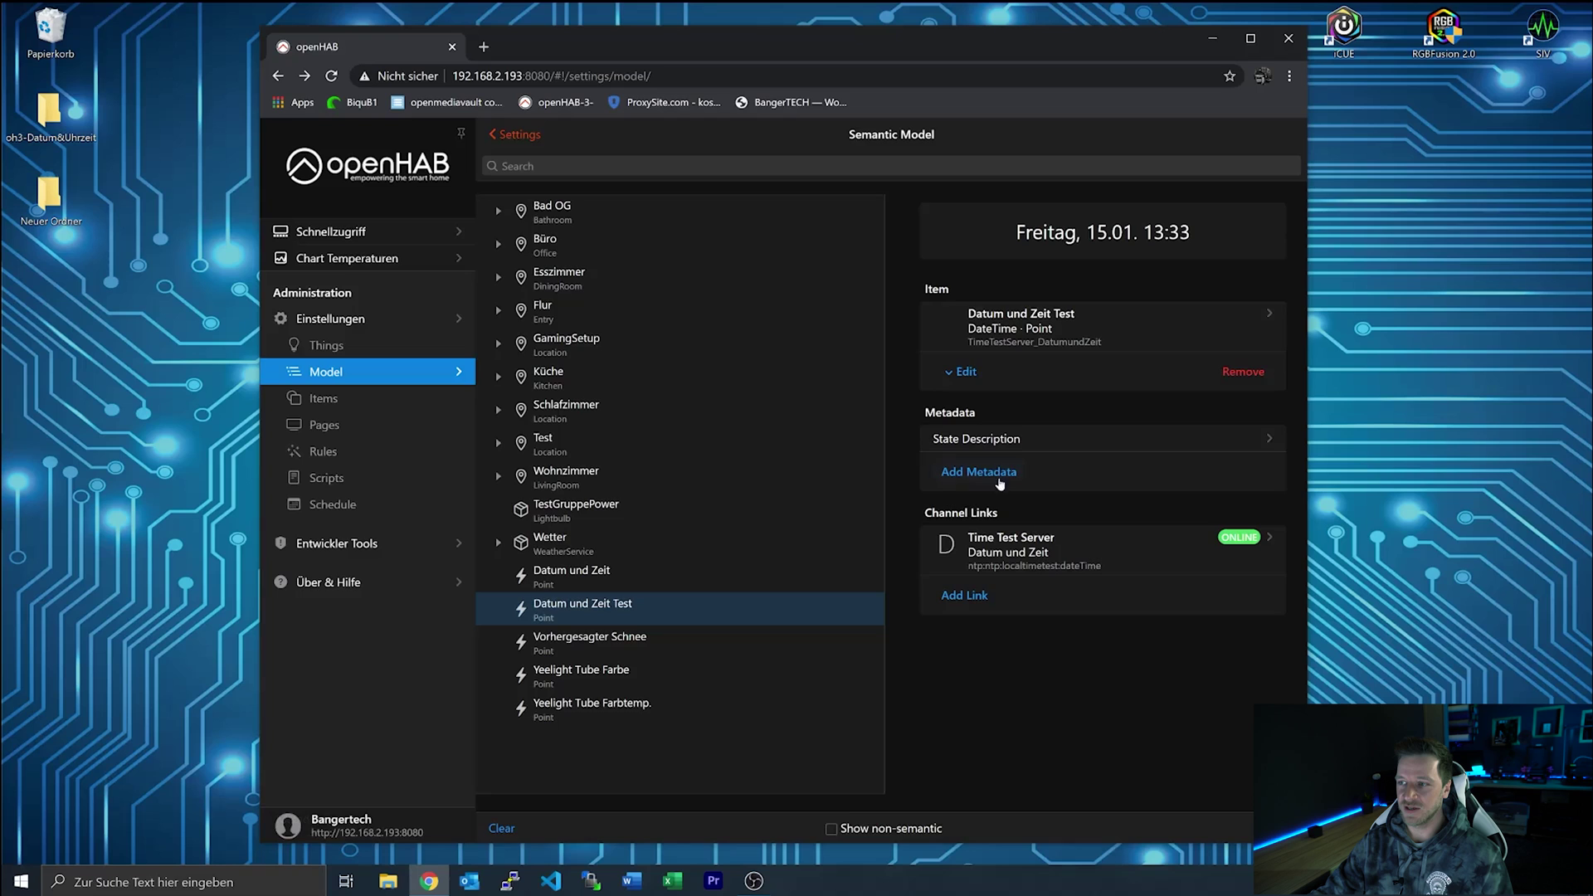
# Move the time to the front of the state description pattern, giving %1$tH:%1$tM %1$tA, %1$td.%1$tm., and save it.
pyautogui.click(996, 439)
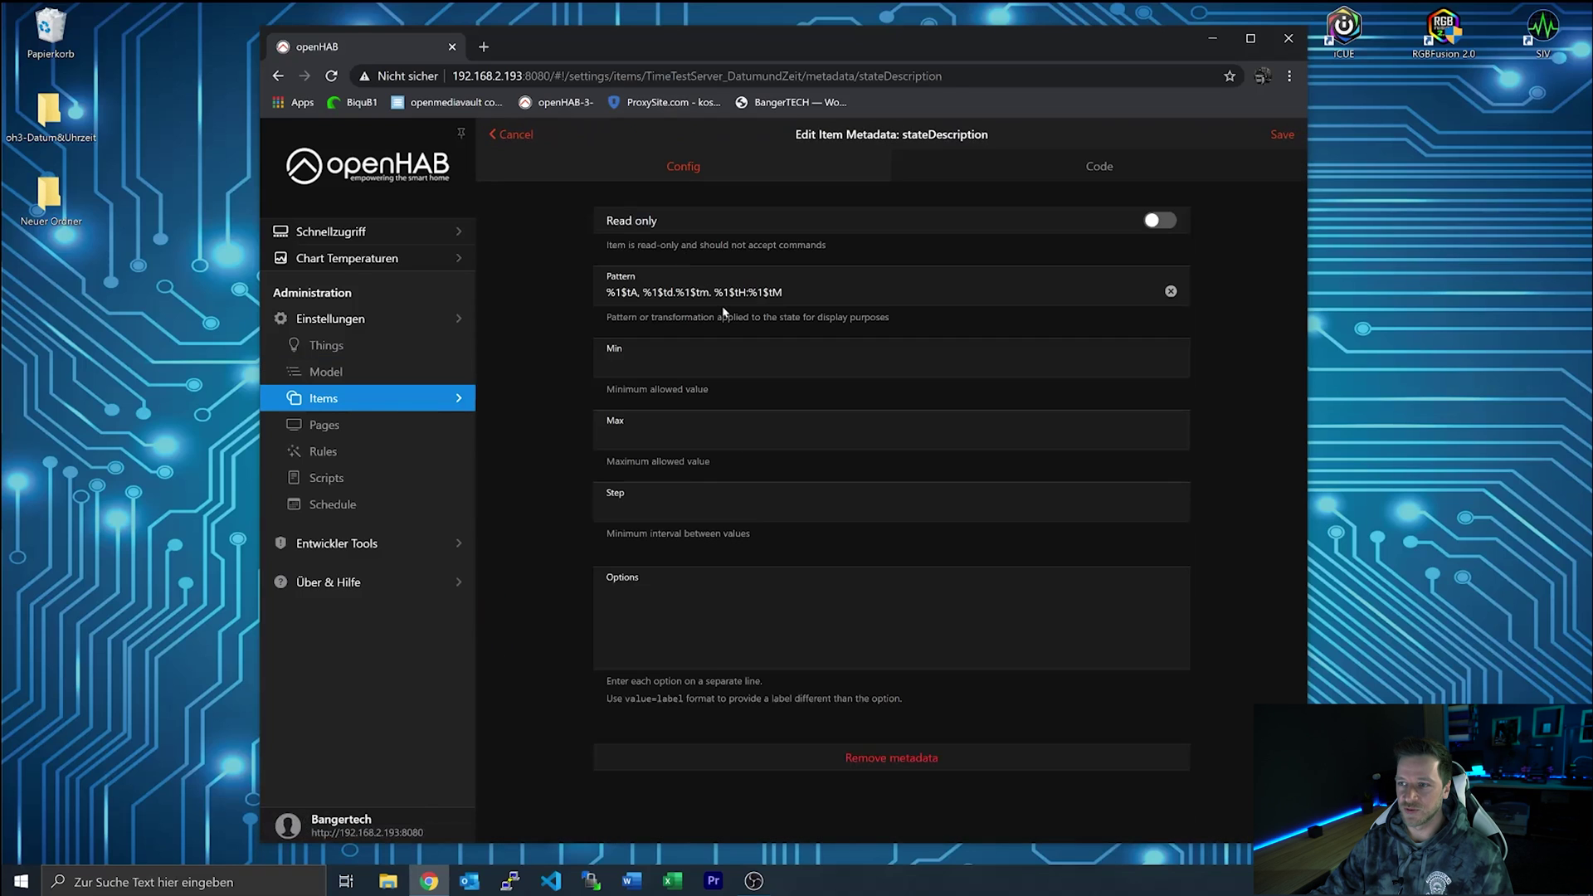
pyautogui.moveTo(714, 292); pyautogui.dragTo(782, 292)
pyautogui.rightClick(772, 294)
pyautogui.click(796, 340)
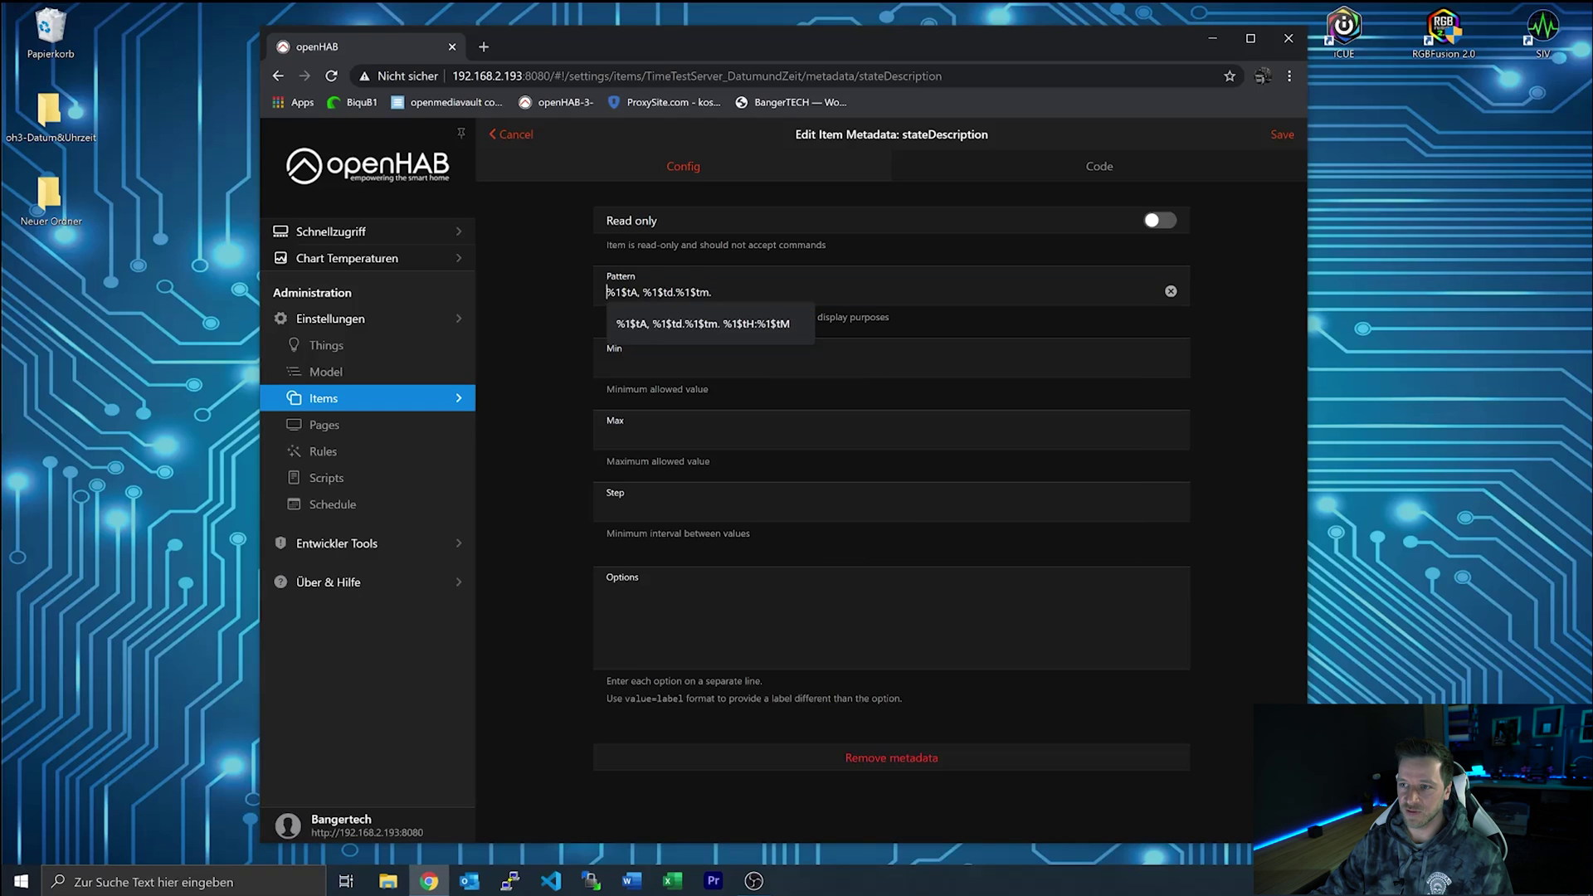
pyautogui.rightClick(606, 289)
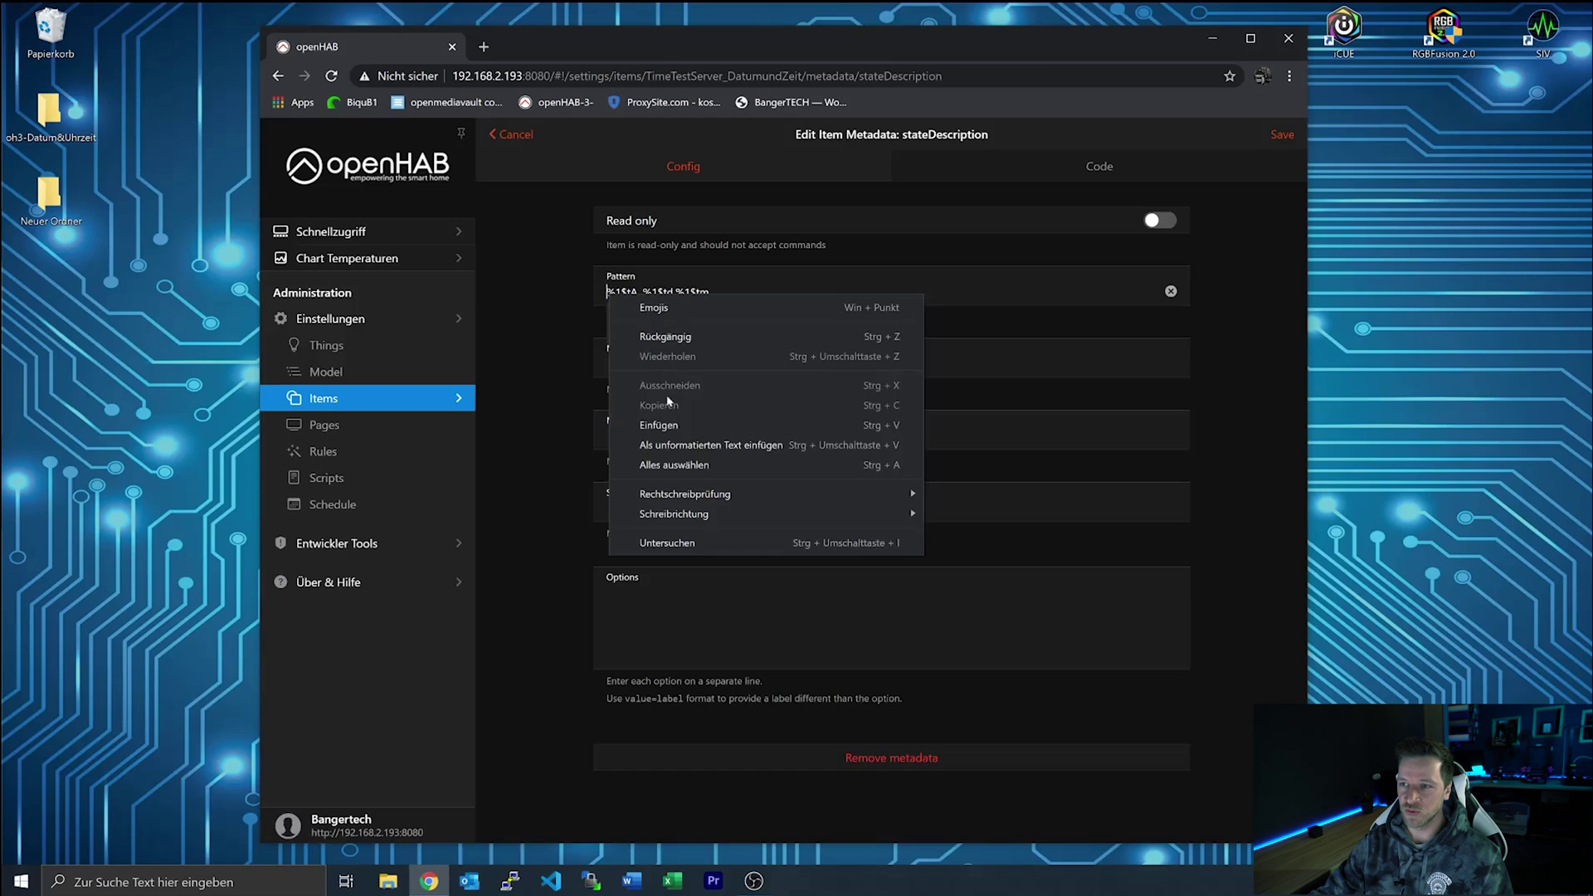
pyautogui.click(664, 425)
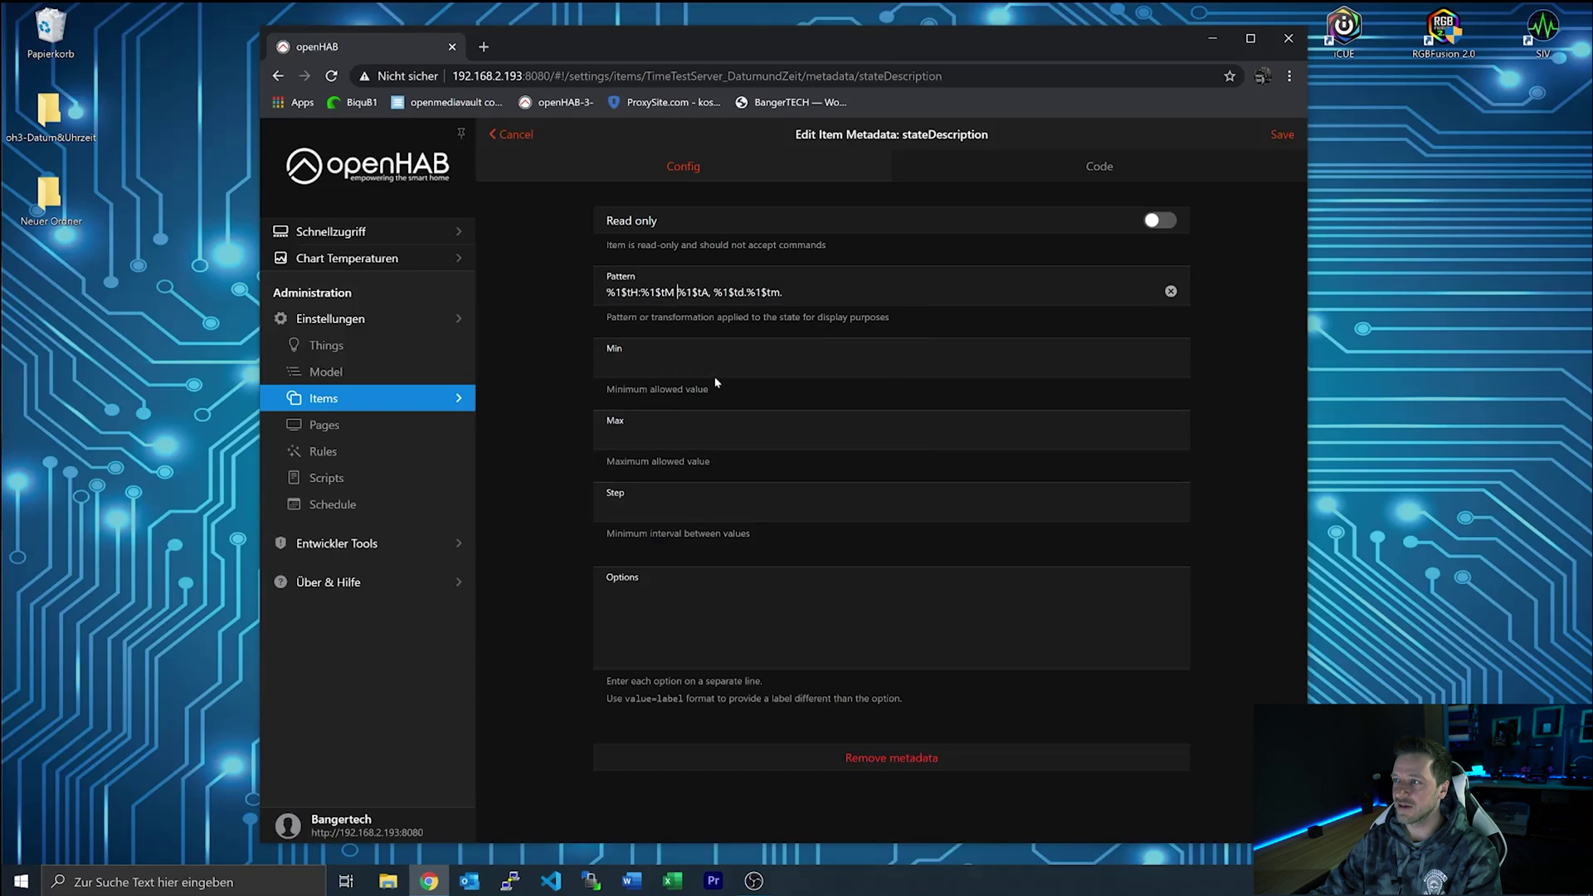
pyautogui.click(1278, 135)
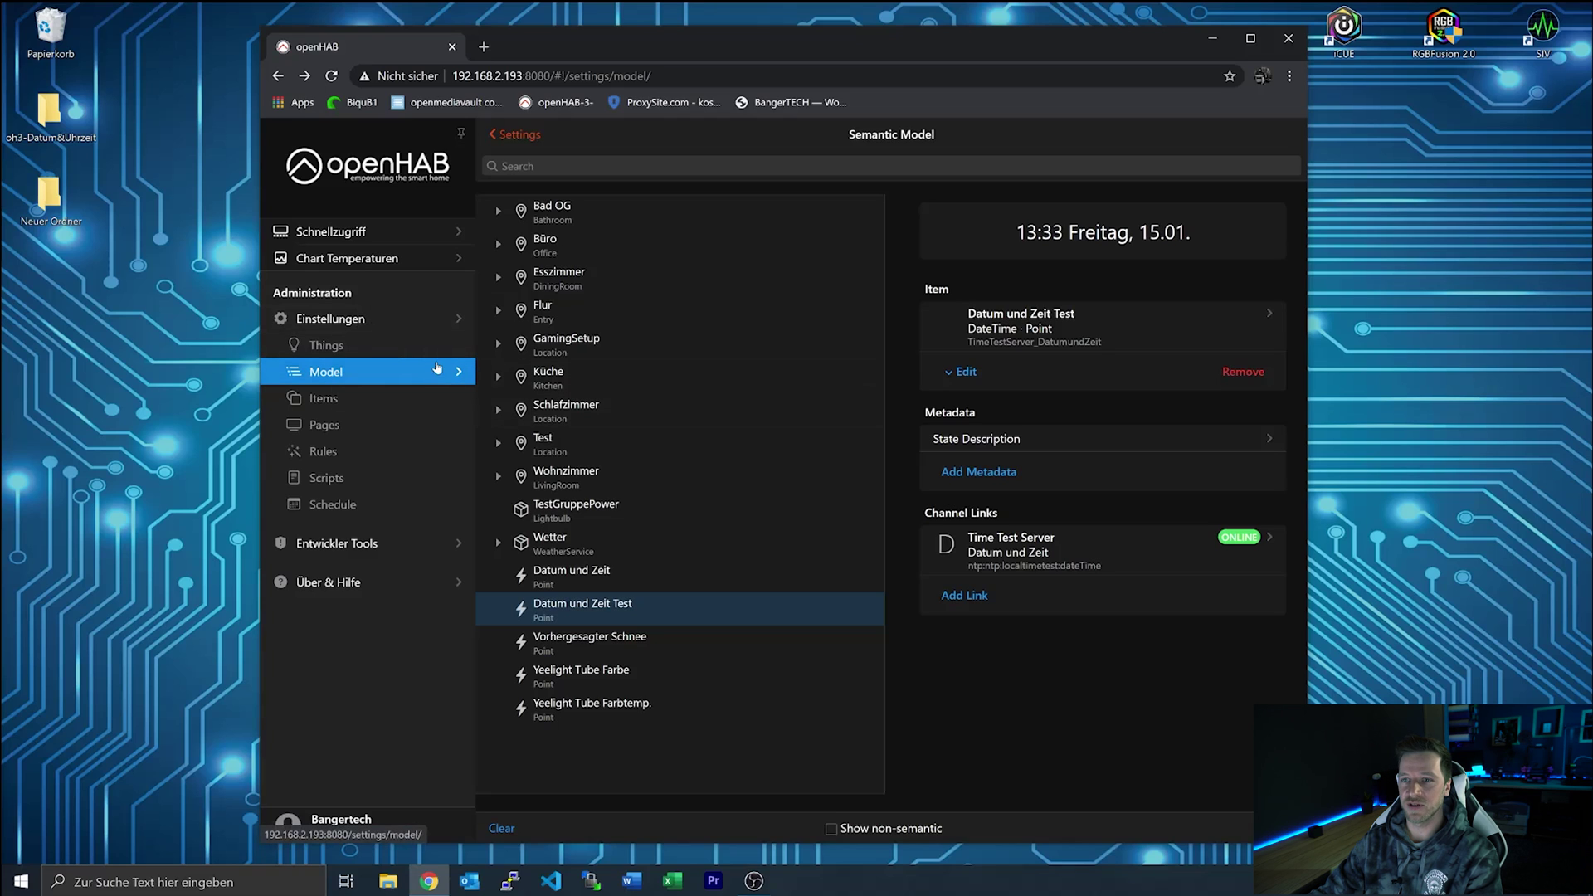
# Go to the openHAB home page.
pyautogui.click(360, 213)
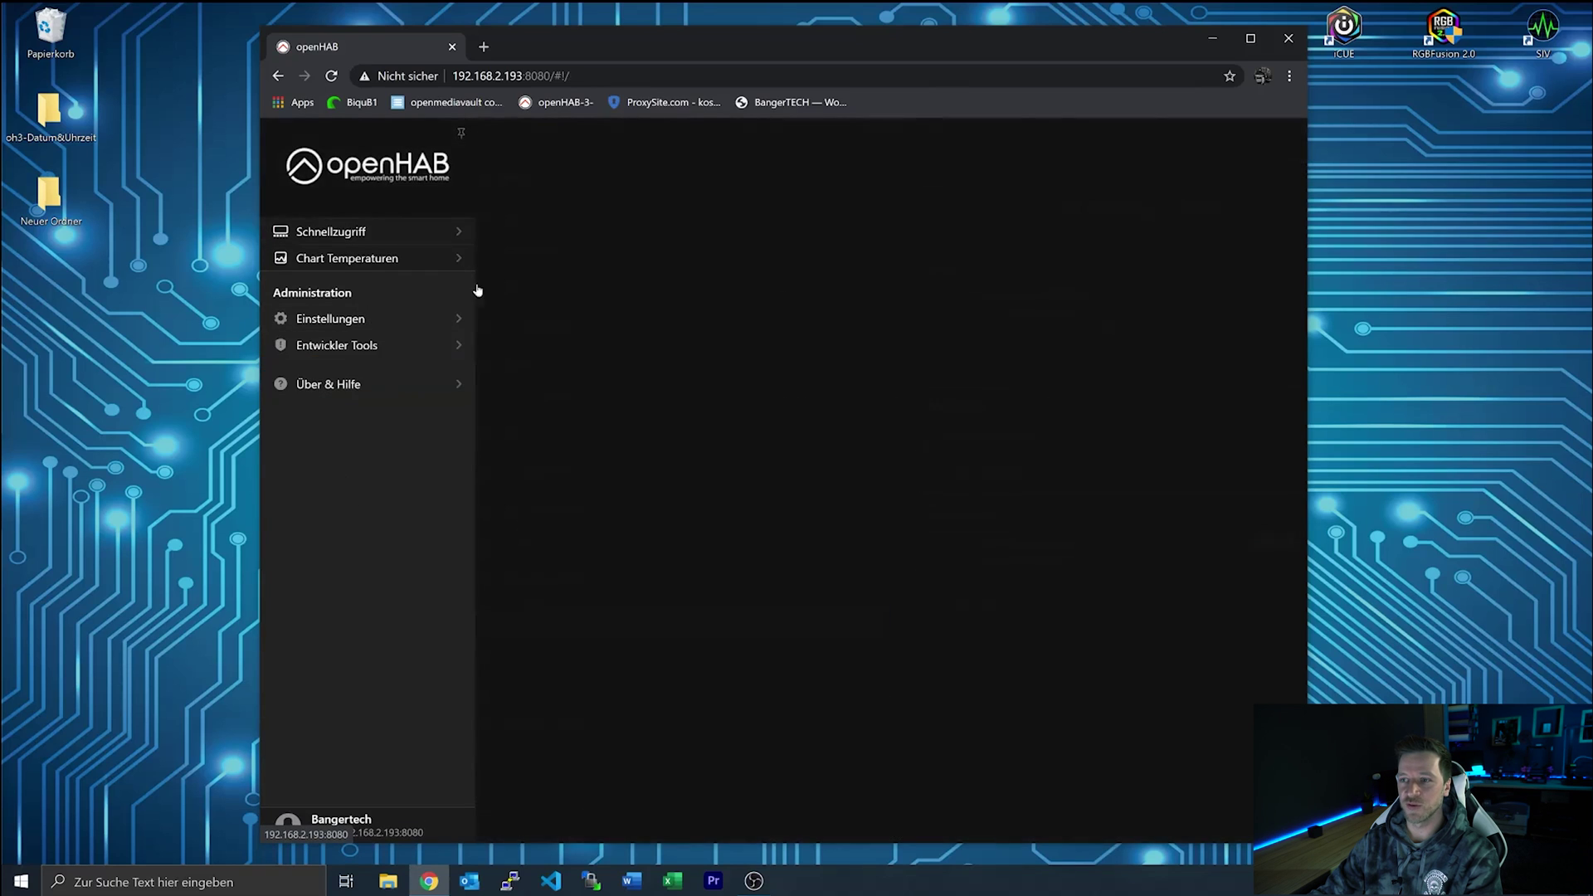